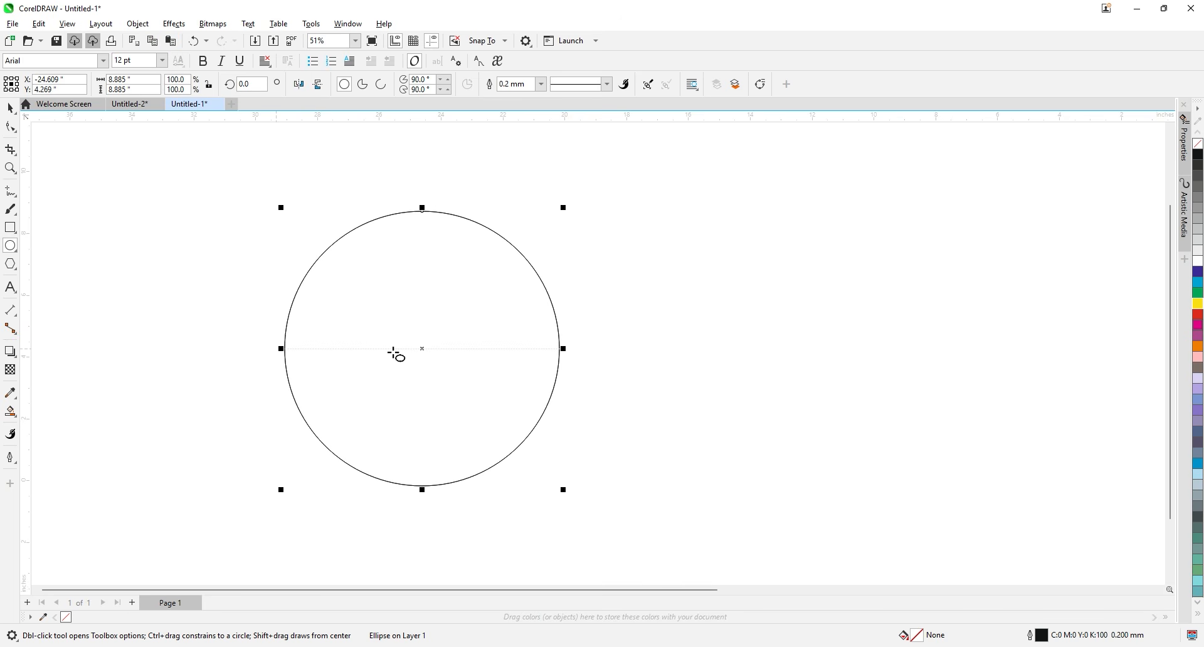
- Copy the circle horizontally so its centre lies on the original's right edge, and intersect the two circles
{"action": "left_click_drag", "start_coordinate": [421, 351], "coordinate": [561, 349]}
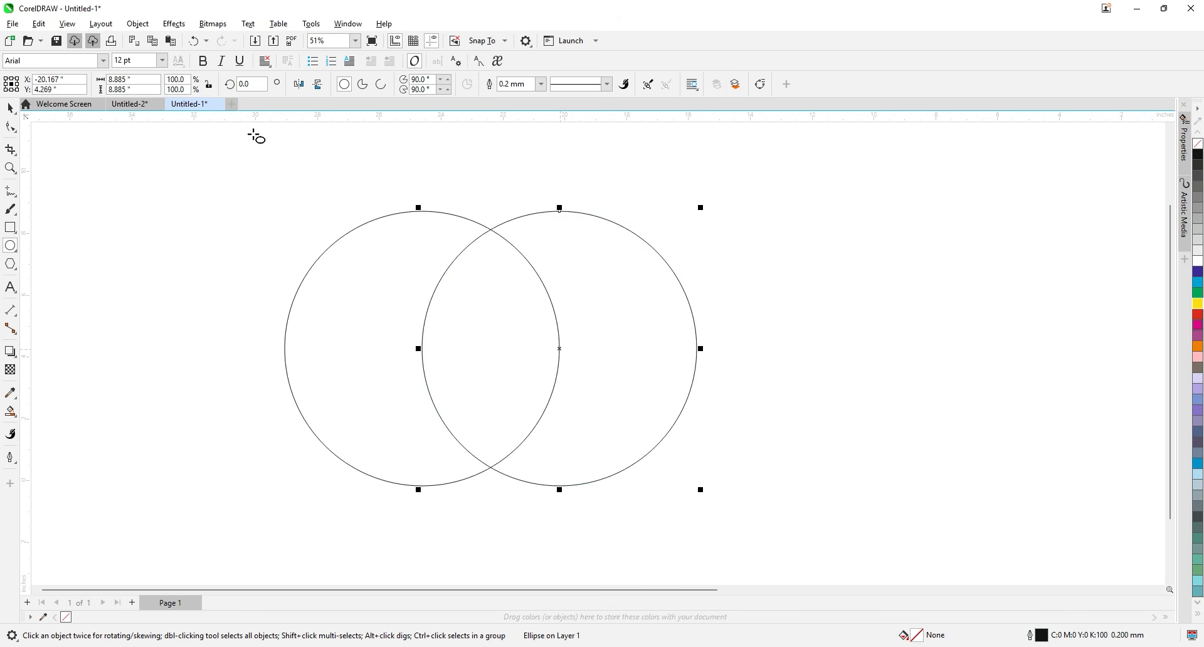
{"action": "left_click_drag", "start_coordinate": [185, 161], "coordinate": [772, 535]}
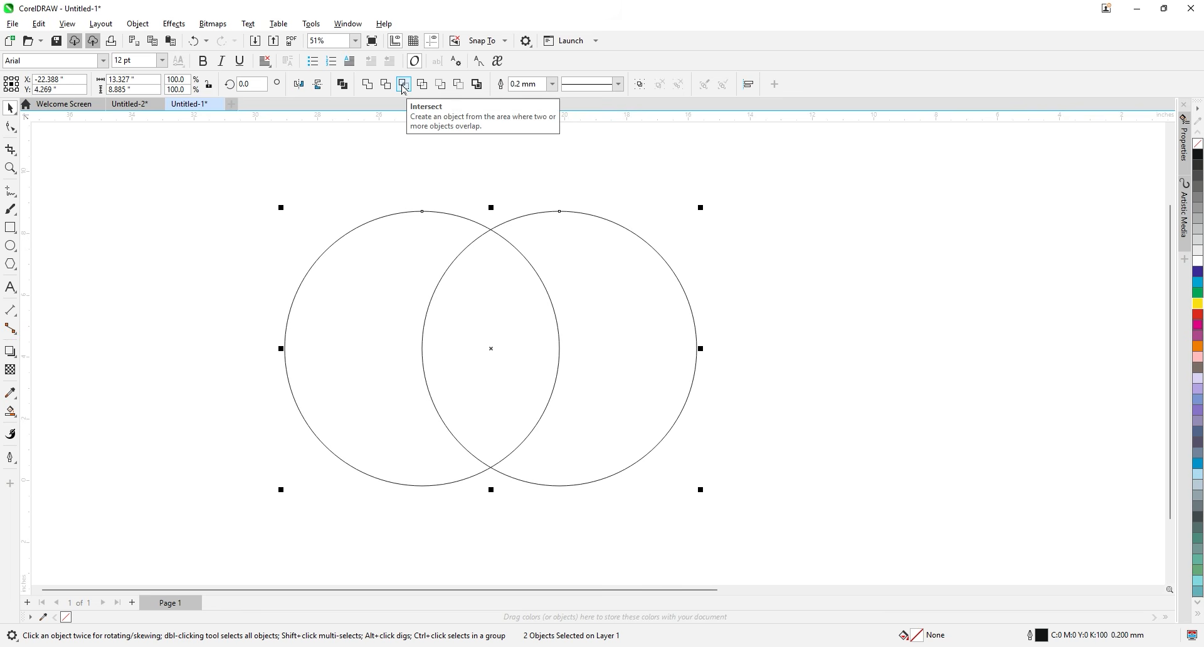
{"action": "left_click", "coordinate": [405, 85]}
- Delete both source circles and move the remaining lens shape straight up
{"action": "left_click_drag", "start_coordinate": [624, 270], "coordinate": [797, 262]}
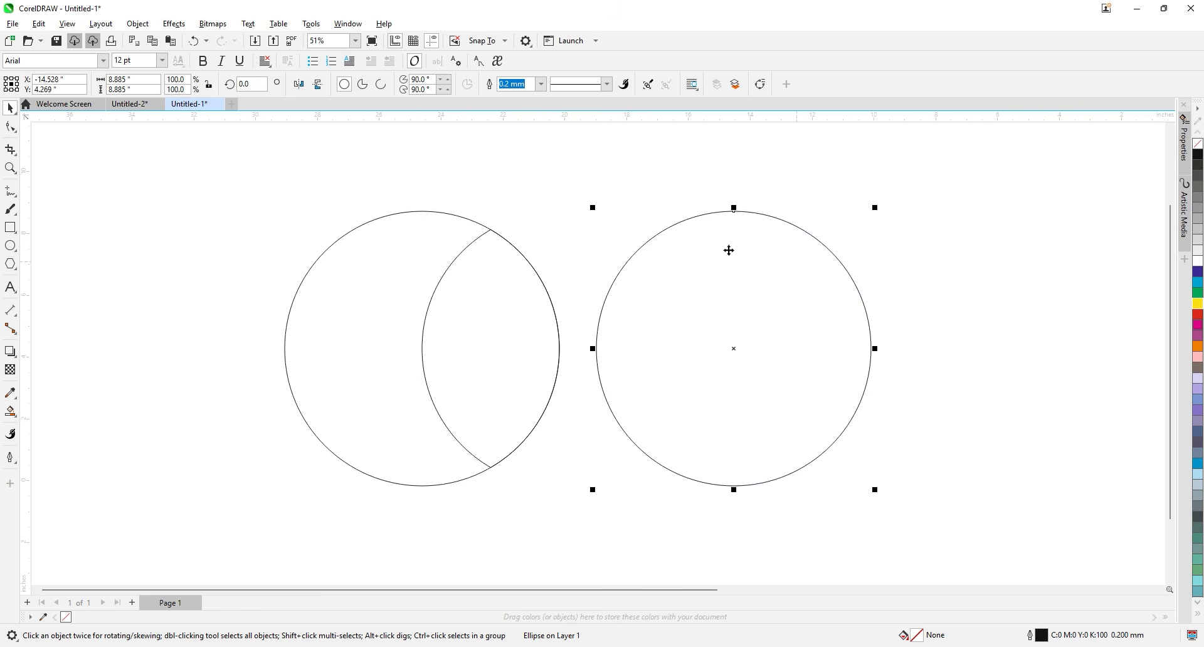
{"action": "key", "text": "Delete"}
{"action": "left_click", "coordinate": [395, 290]}
{"action": "key", "text": "Delete"}
{"action": "left_click_drag", "start_coordinate": [505, 338], "coordinate": [506, 259]}
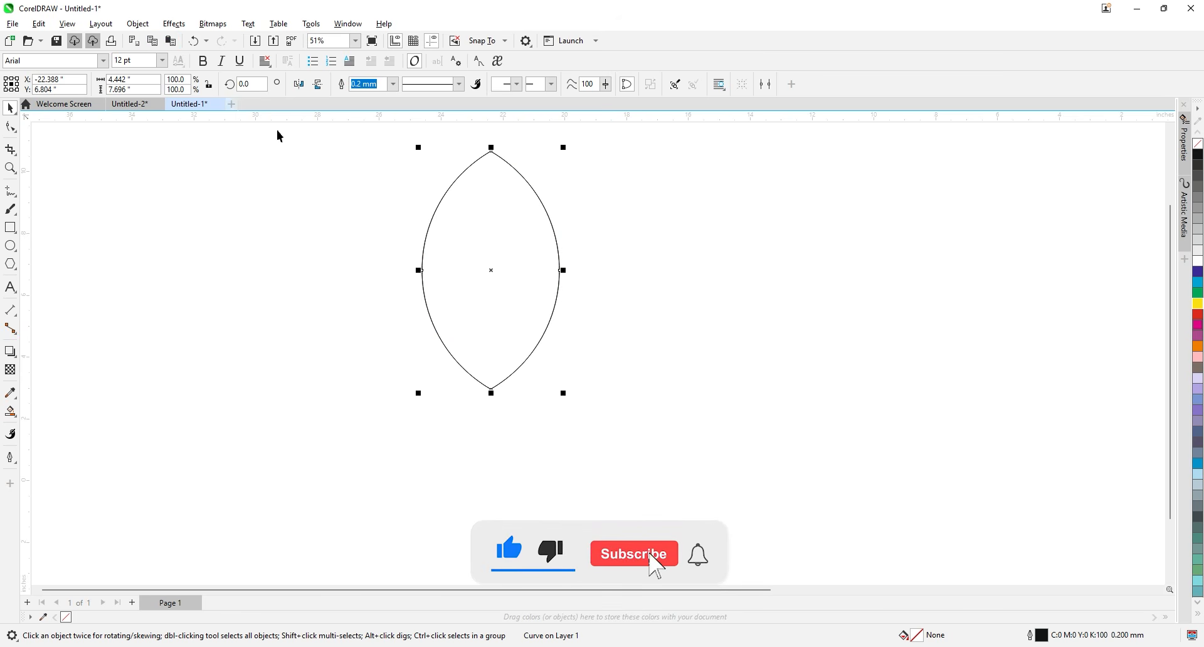
- Copy the lens straight down by half its height, weld both lenses into one curve, and shift it slightly
{"action": "left_click", "coordinate": [493, 275]}
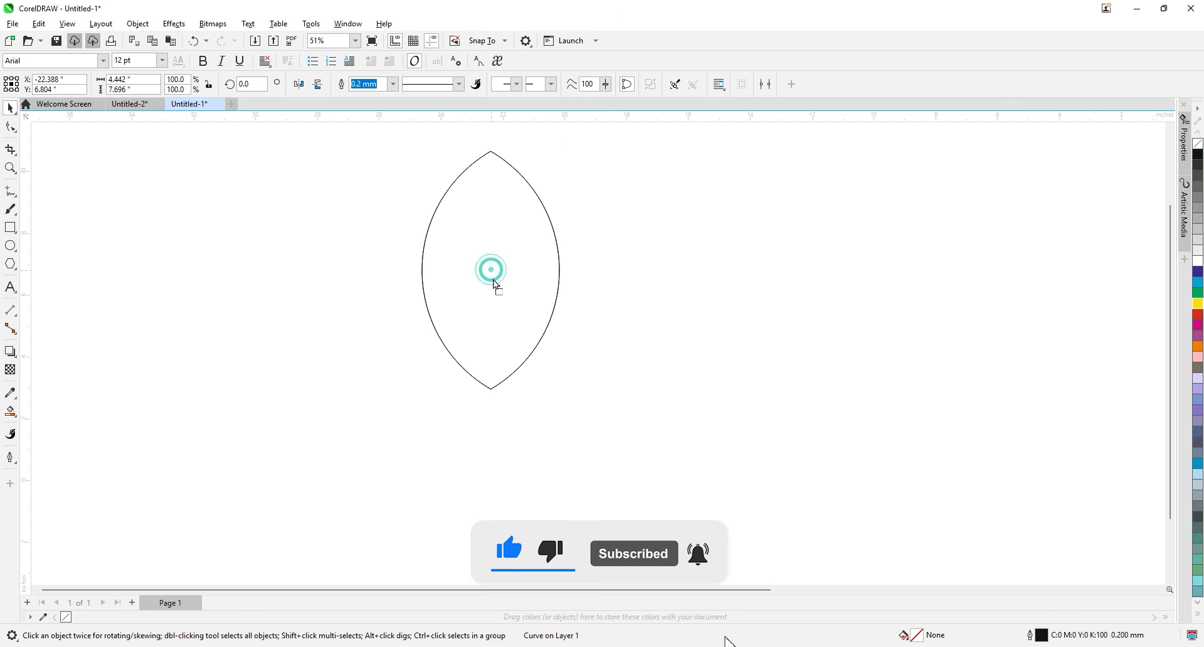
{"action": "left_click_drag", "start_coordinate": [497, 285], "coordinate": [493, 392]}
{"action": "left_click_drag", "start_coordinate": [403, 130], "coordinate": [577, 526]}
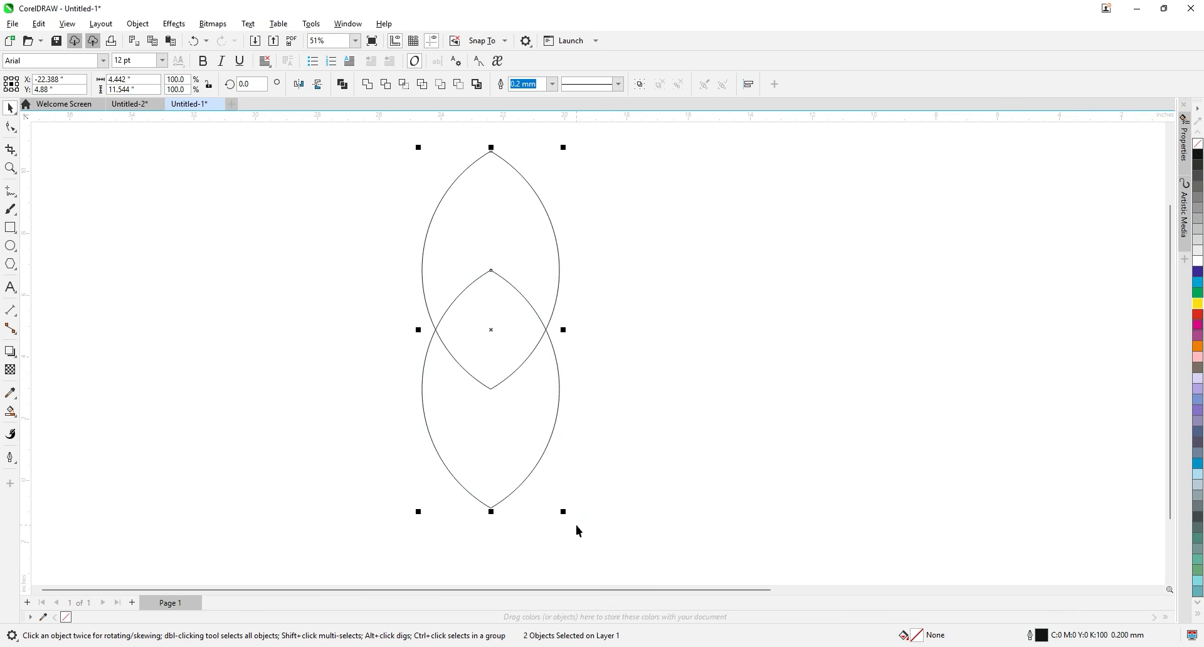
{"action": "left_click", "coordinate": [370, 87]}
{"action": "left_click_drag", "start_coordinate": [492, 260], "coordinate": [520, 268]}
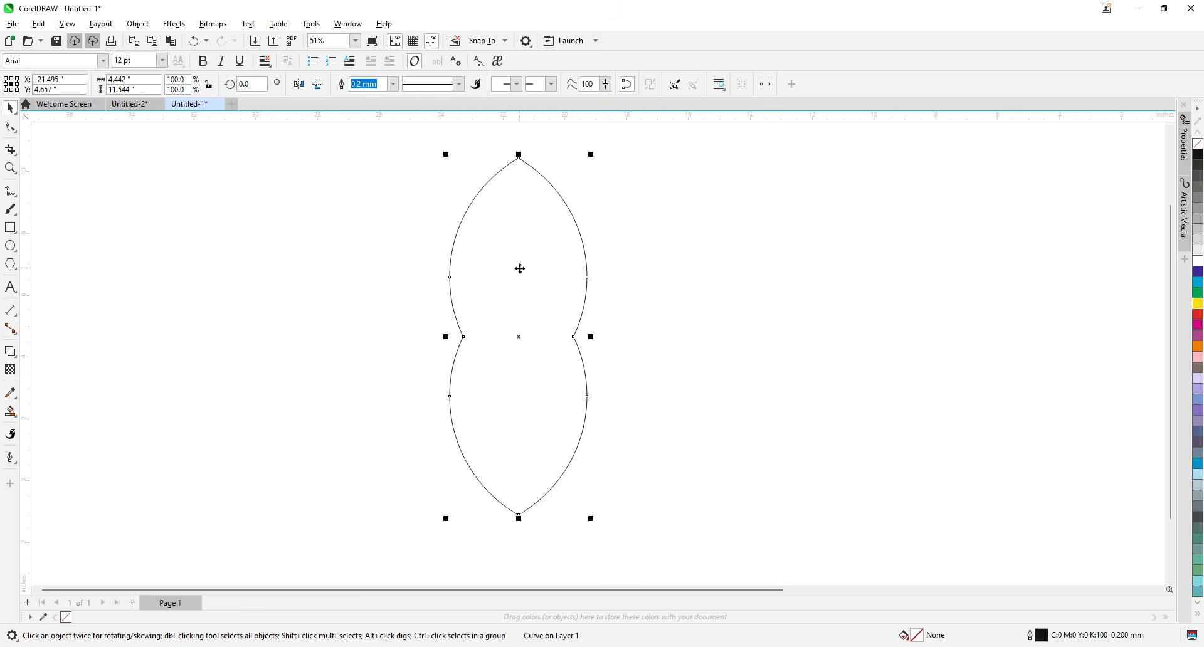
- Create a copy of the welded curve rotated 15° clockwise about its centre, and repeat it until twelve curves complete the ring
{"action": "left_click", "coordinate": [521, 269]}
{"action": "left_click_drag", "start_coordinate": [590, 153], "coordinate": [614, 177]}
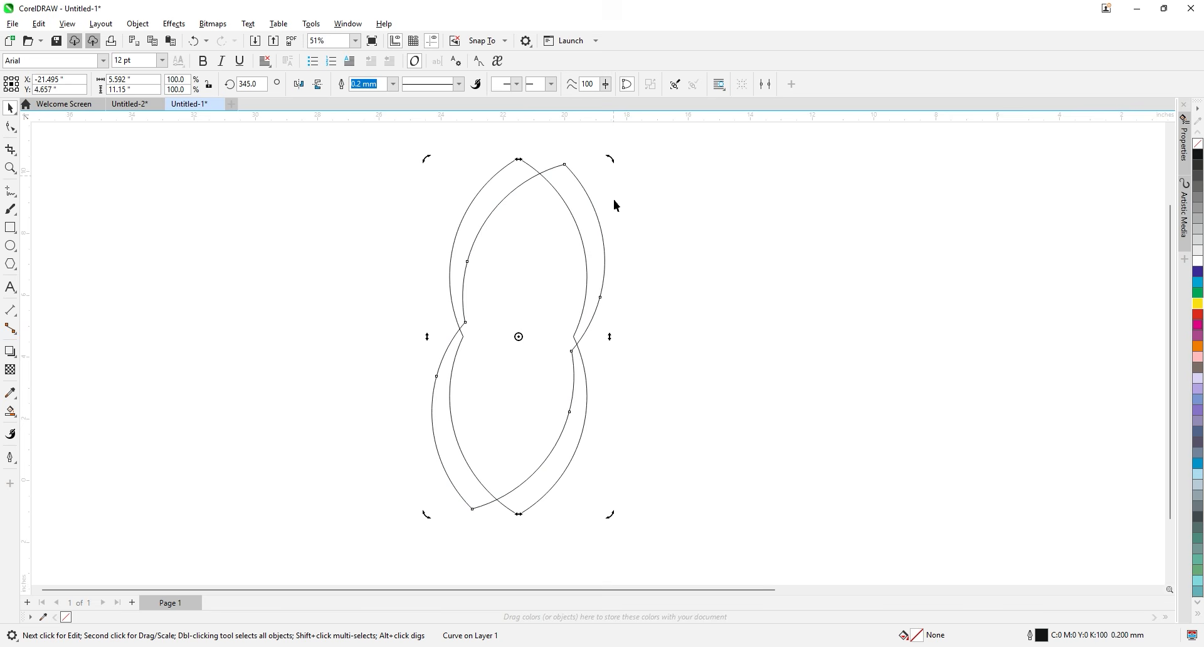
{"action": "key", "text": "ctrl+r"}
{"action": "key", "text": "ctrl+r"}
{"action": "key", "text": "ctrl+r"}
{"action": "key", "text": "ctrl+r"}
{"action": "key", "text": "ctrl+r"}
{"action": "key", "text": "ctrl+r"}
{"action": "key", "text": "ctrl+r"}
{"action": "key", "text": "ctrl+r"}
{"action": "key", "text": "ctrl+r"}
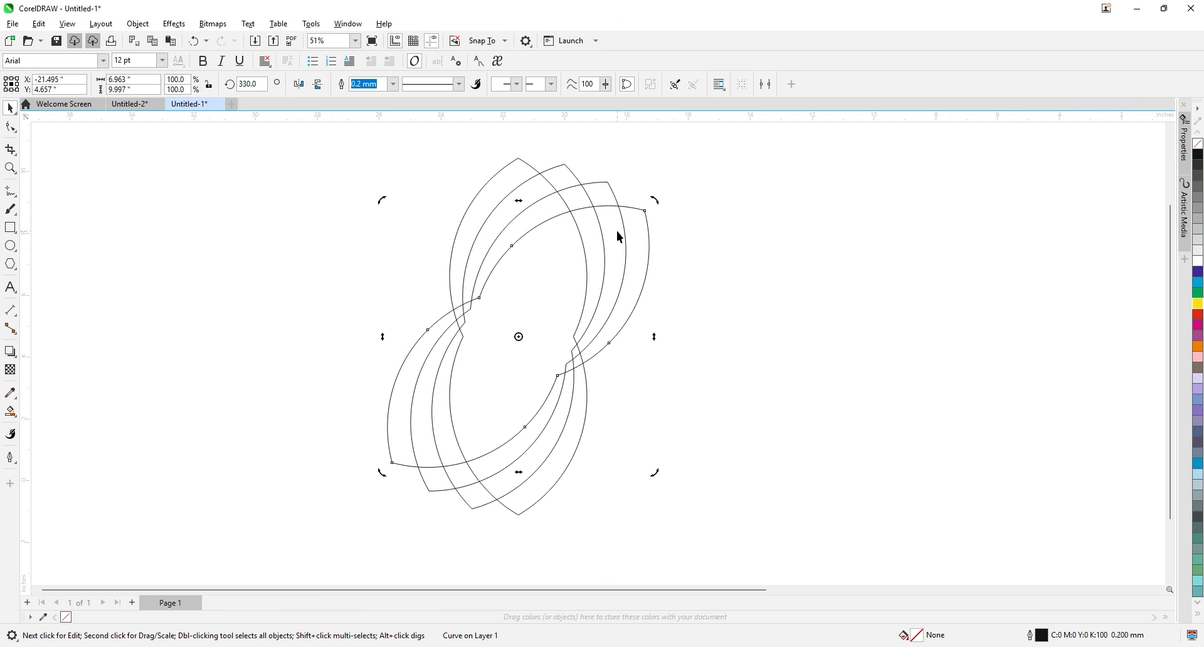
{"action": "key", "text": "ctrl+r"}
{"action": "left_click", "coordinate": [752, 225]}
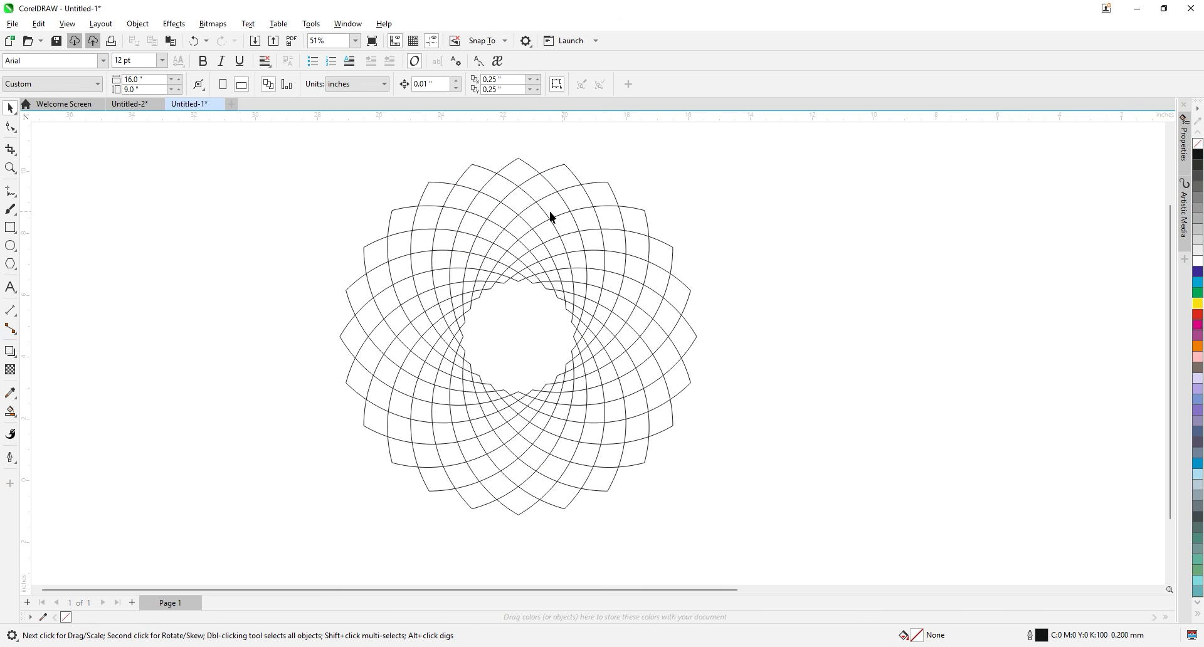
- Set the outline width of all twelve curves to 2.5 mm
{"action": "left_click_drag", "start_coordinate": [540, 303], "coordinate": [750, 538]}
{"action": "left_click", "coordinate": [10, 457]}
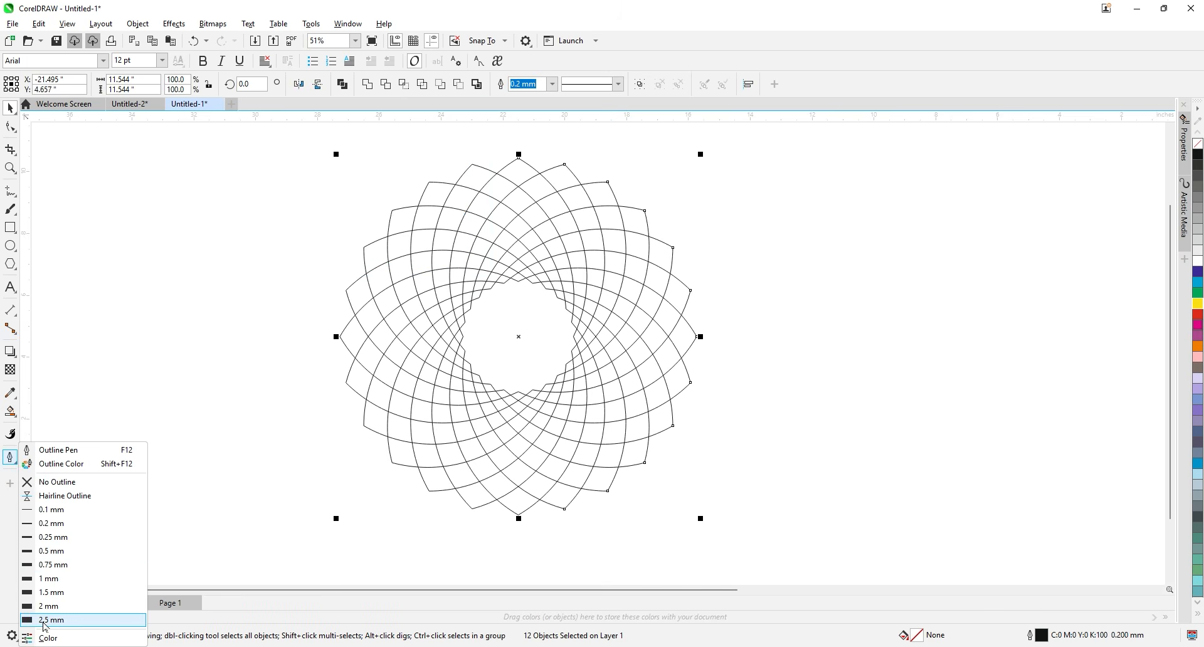
{"action": "left_click", "coordinate": [49, 621]}
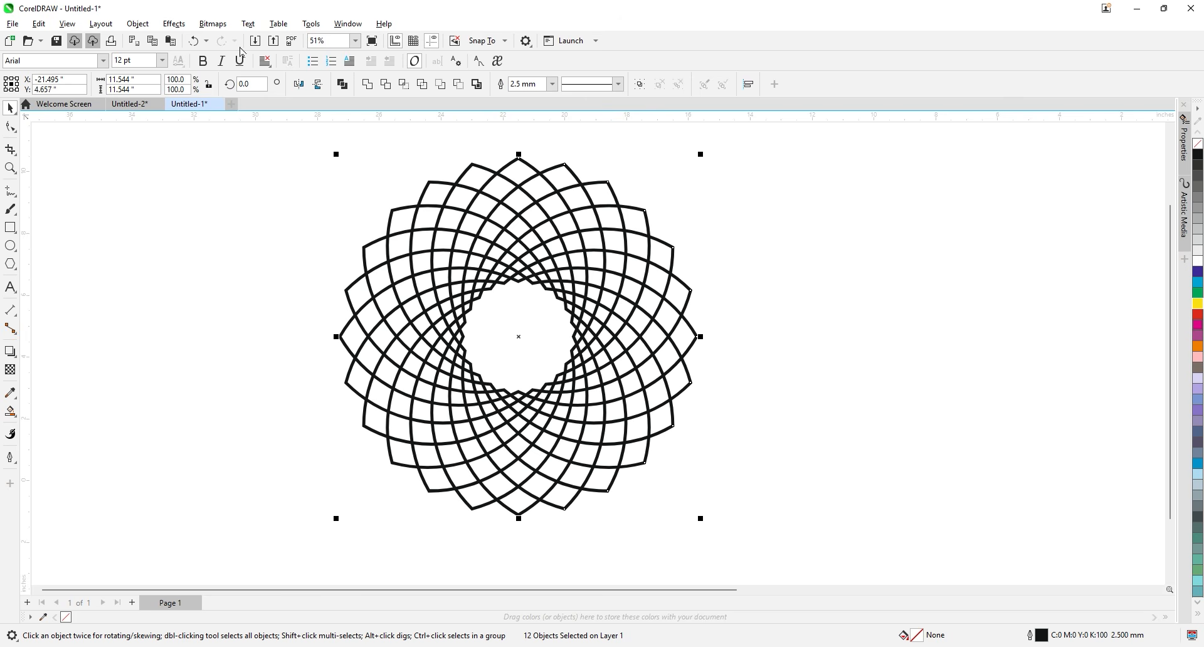
- Convert the outlines of all twelve curves to objects and weld them into a single shape
{"action": "left_click", "coordinate": [138, 23]}
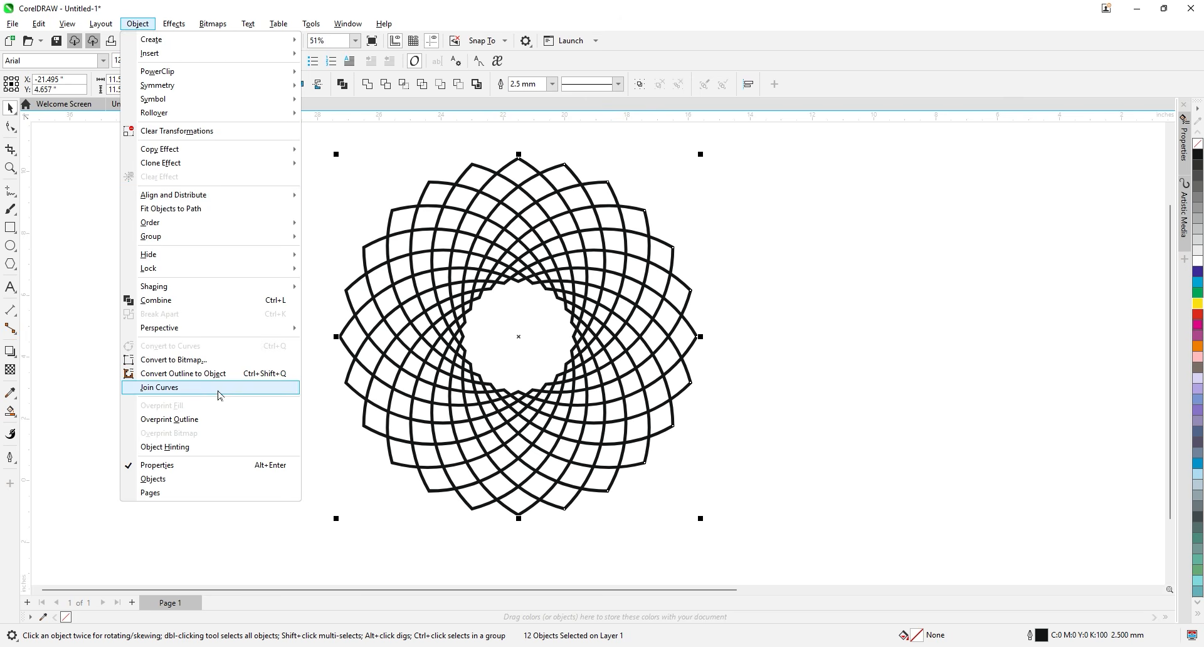
{"action": "left_click", "coordinate": [262, 374]}
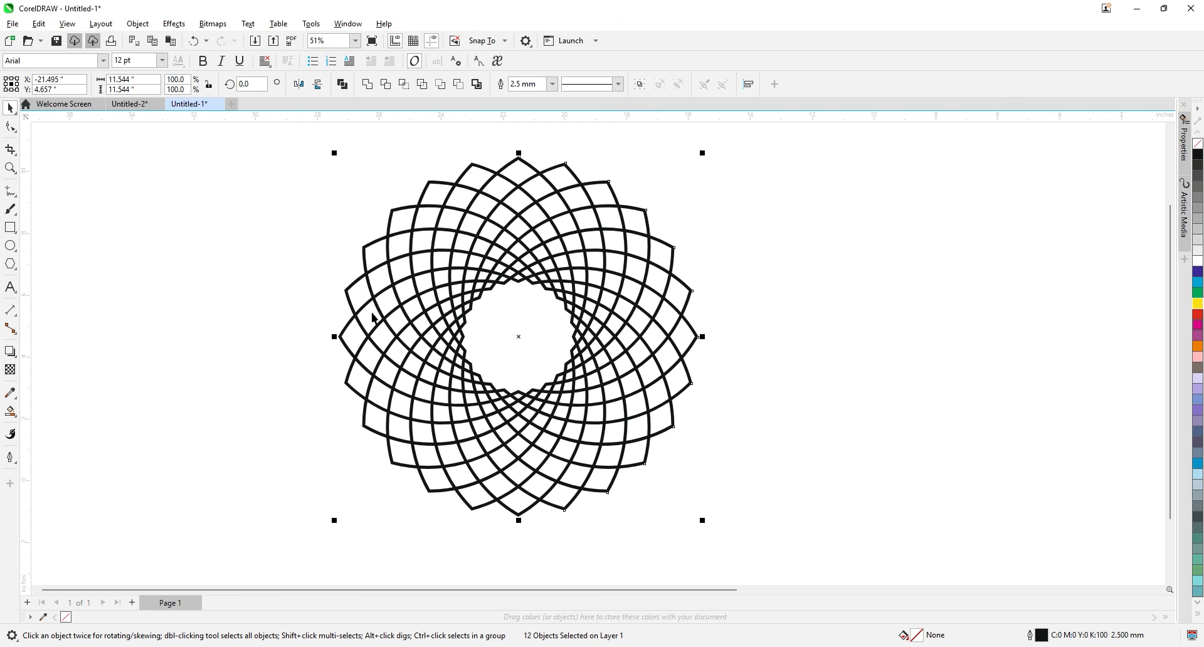
{"action": "left_click", "coordinate": [368, 84]}
{"action": "left_click", "coordinate": [232, 239]}
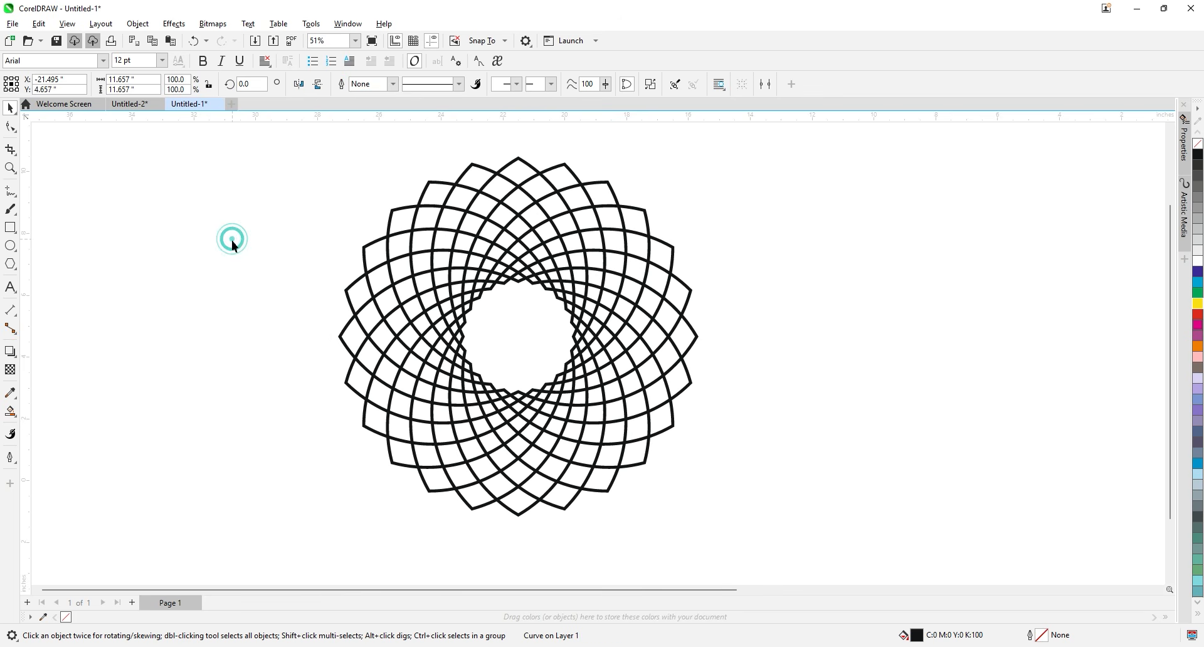
- Use Smart Fill to colour ten adjoining cells blue along one curved band, from the inner ring to the upper-right petal tip
{"action": "left_click", "coordinate": [19, 420]}
{"action": "left_click", "coordinate": [48, 422]}
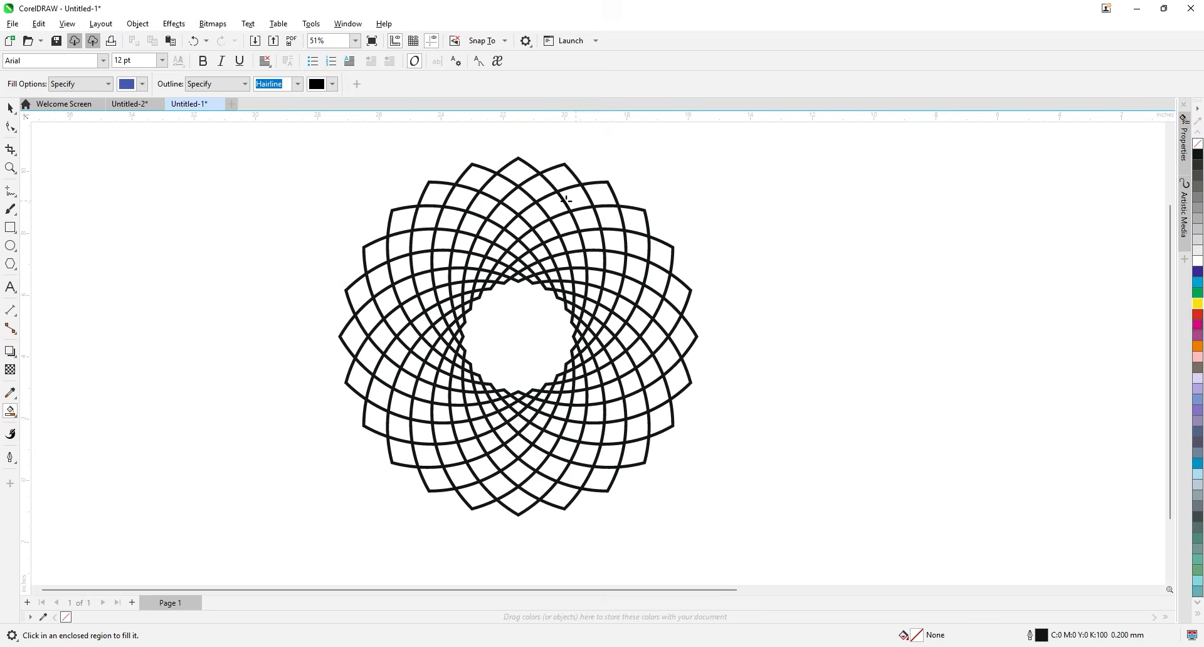
{"action": "scroll", "coordinate": [558, 184], "scroll_direction": "up", "scroll_amount": 2}
{"action": "scroll", "coordinate": [576, 196], "scroll_direction": "up", "scroll_amount": 1}
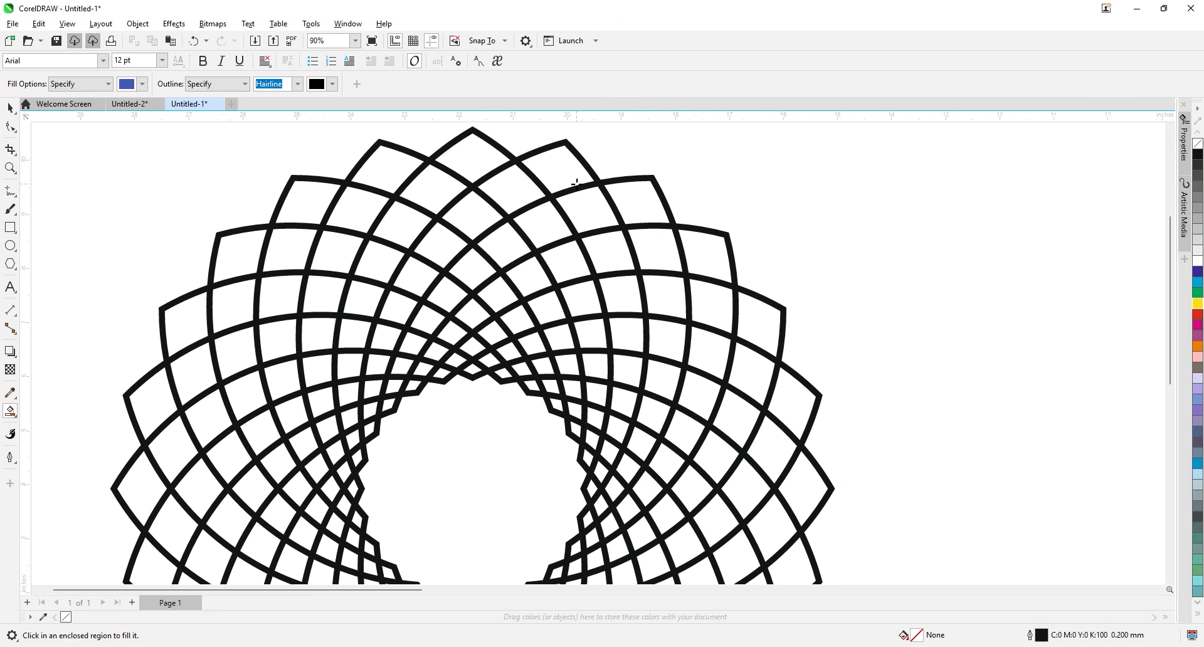
{"action": "left_click", "coordinate": [389, 402]}
{"action": "left_click", "coordinate": [402, 368]}
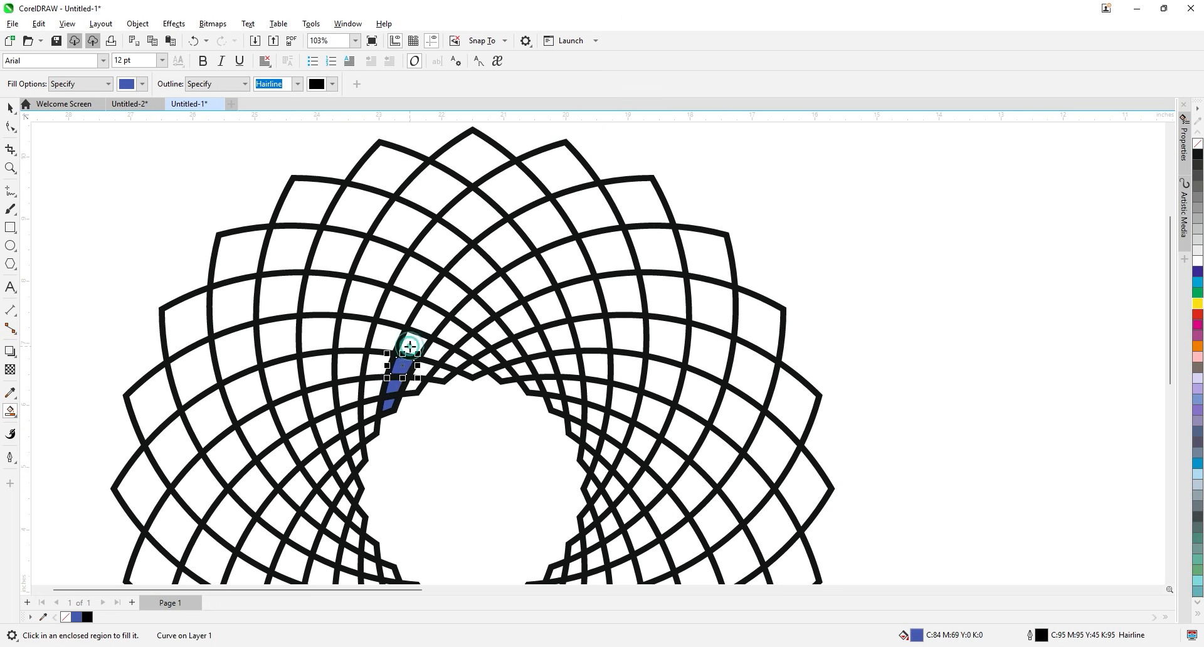
{"action": "left_click", "coordinate": [410, 342]}
{"action": "left_click", "coordinate": [425, 317]}
{"action": "left_click", "coordinate": [446, 290]}
{"action": "left_click", "coordinate": [473, 268]}
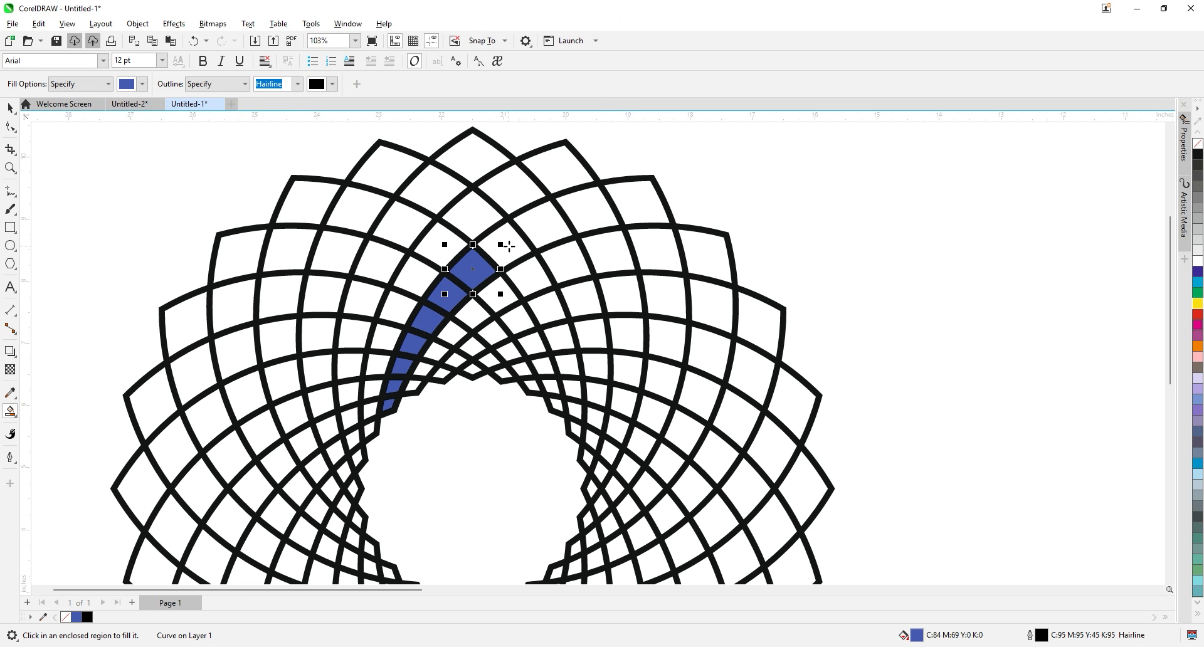
{"action": "left_click", "coordinate": [508, 245]}
{"action": "left_click", "coordinate": [540, 230]}
{"action": "left_click", "coordinate": [581, 214]}
{"action": "left_click", "coordinate": [635, 203]}
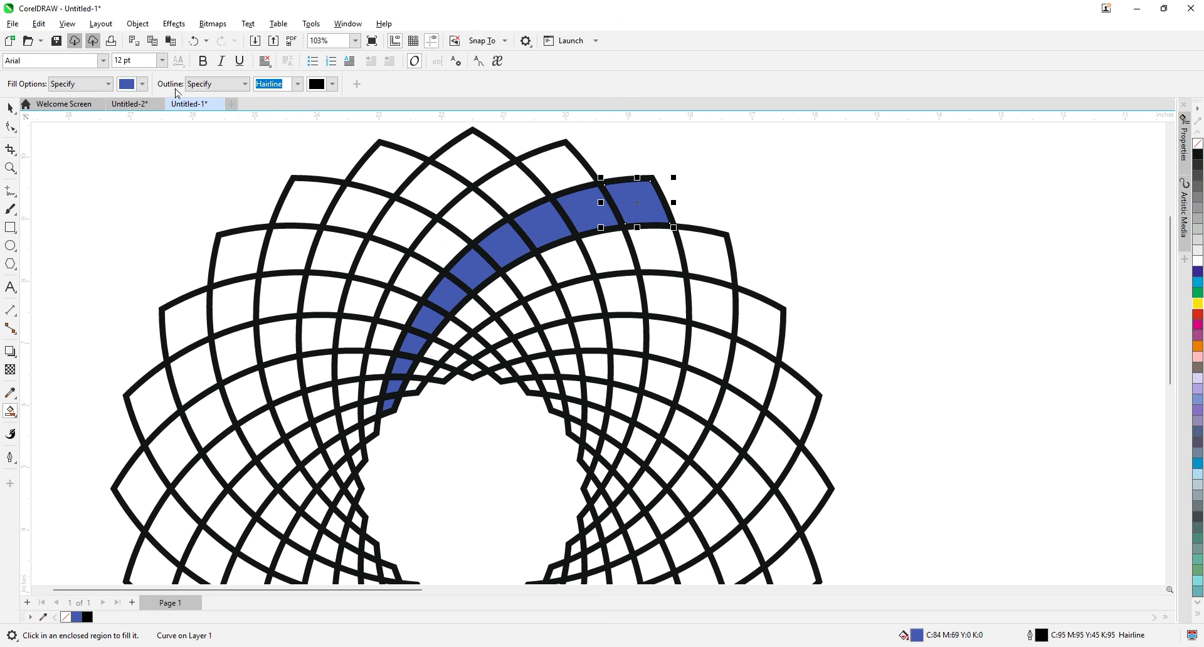
- Recolour the band's outermost cell orange and the cell beside it light orange
{"action": "left_click", "coordinate": [9, 108]}
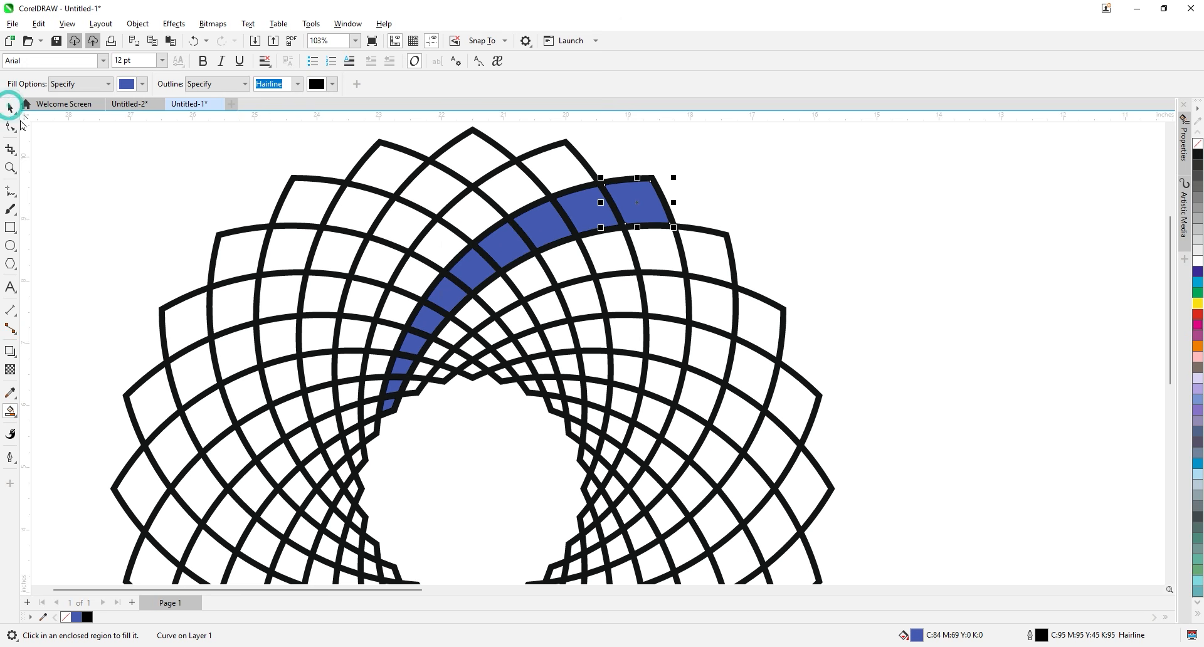
{"action": "left_click", "coordinate": [643, 209]}
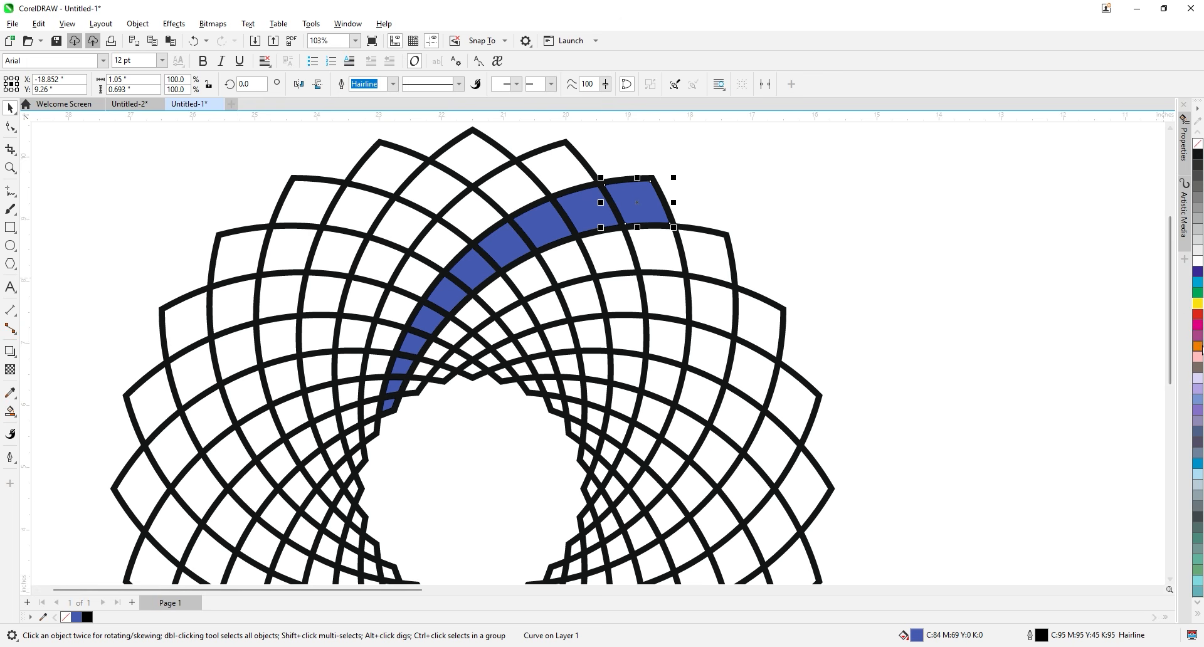
{"action": "scroll", "coordinate": [1199, 423], "scroll_direction": "down", "scroll_amount": 5}
{"action": "scroll", "coordinate": [1199, 423], "scroll_direction": "down", "scroll_amount": 5}
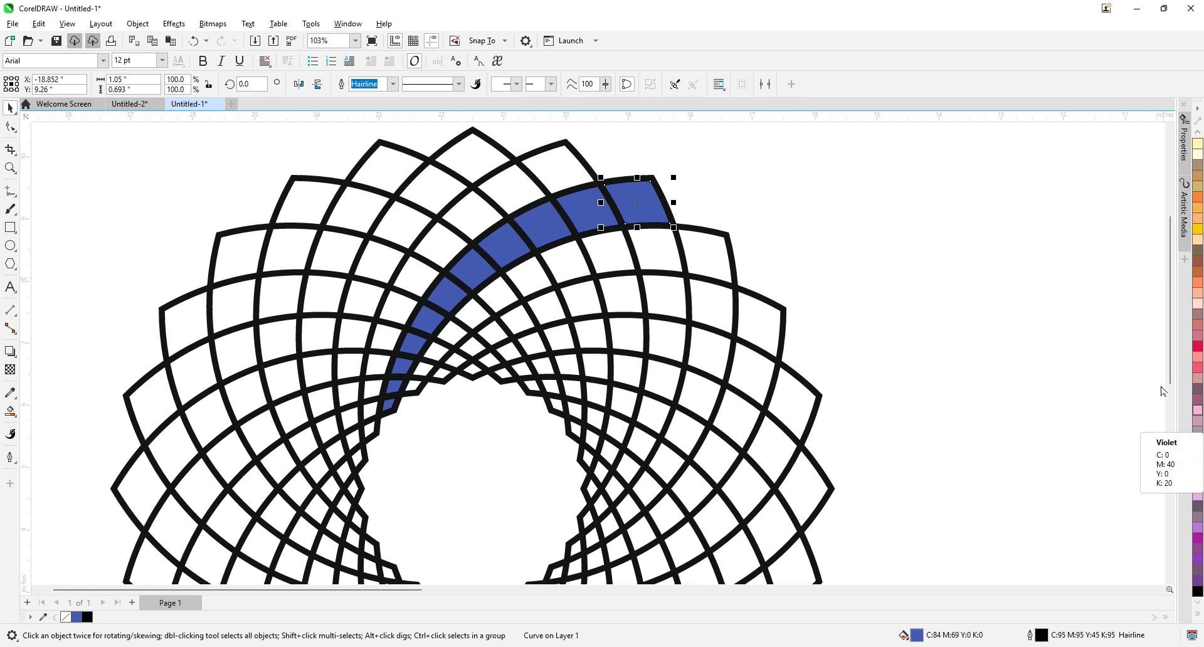
{"action": "left_click", "coordinate": [1199, 202]}
{"action": "left_click", "coordinate": [589, 210]}
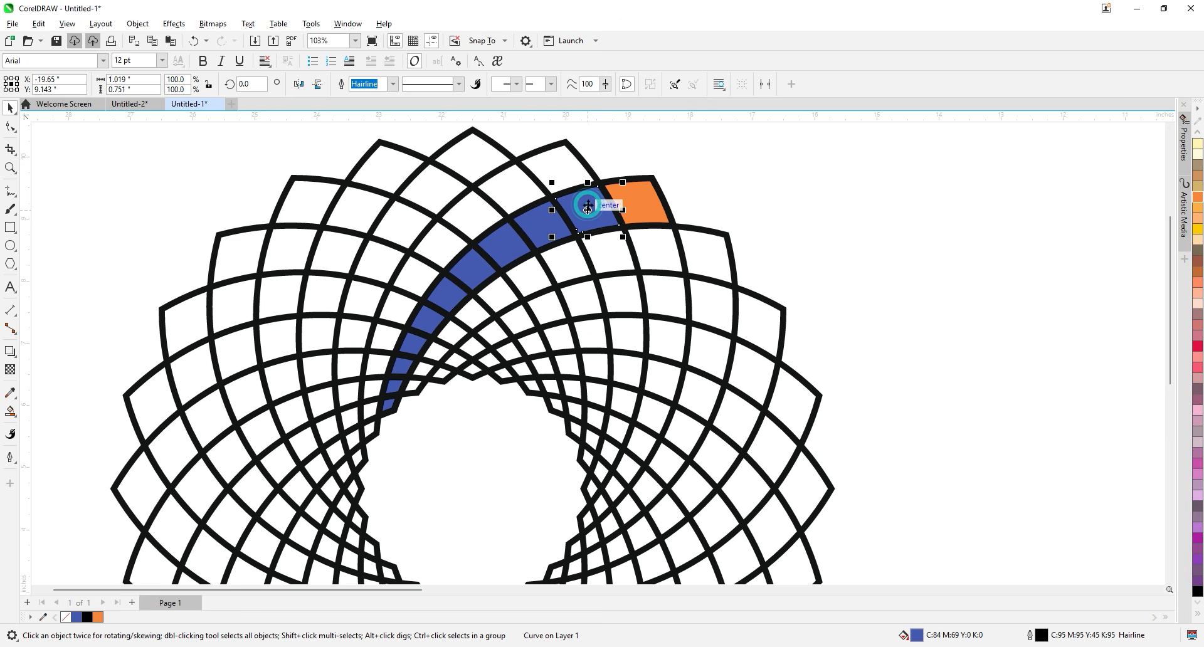
{"action": "left_click", "coordinate": [1197, 212]}
- Recolour the next three cells inward along the band peach, golden yellow and pale peach
{"action": "left_click", "coordinate": [547, 236]}
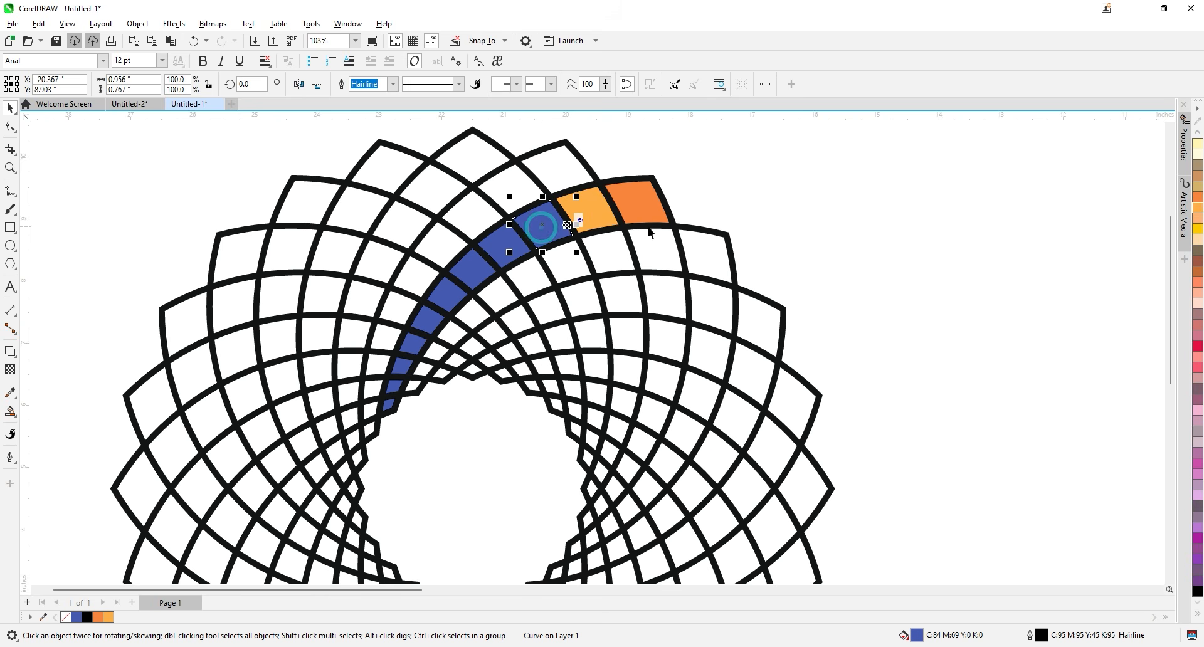
{"action": "left_click", "coordinate": [1197, 218]}
{"action": "left_click", "coordinate": [502, 246]}
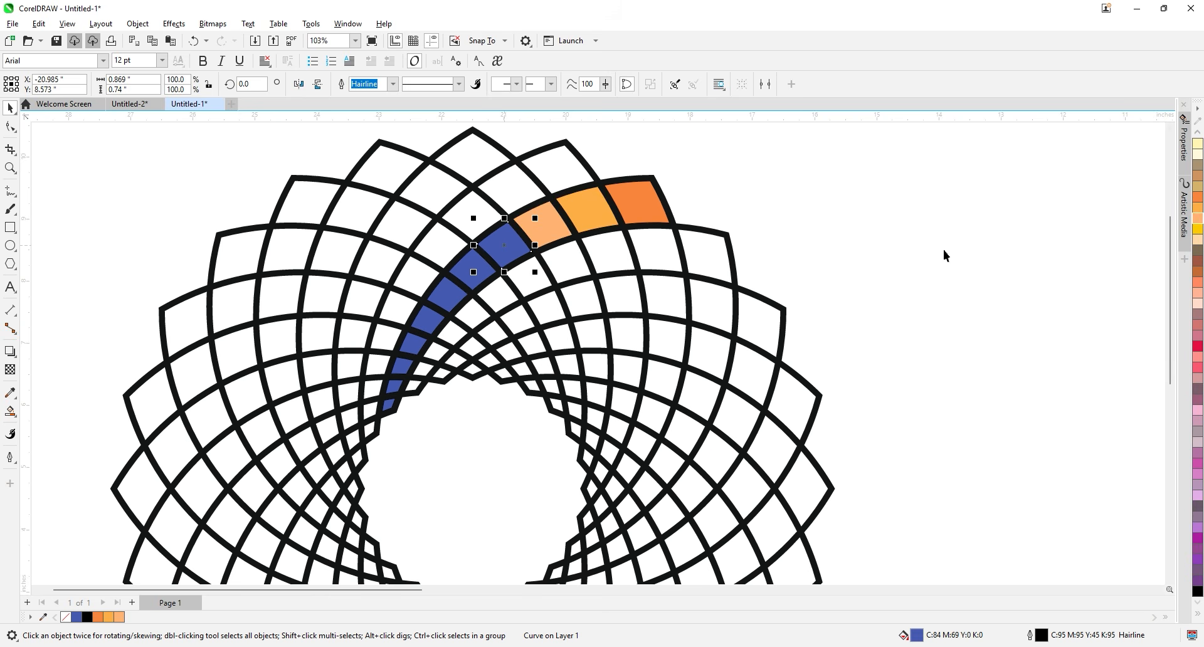
{"action": "left_click", "coordinate": [1197, 230]}
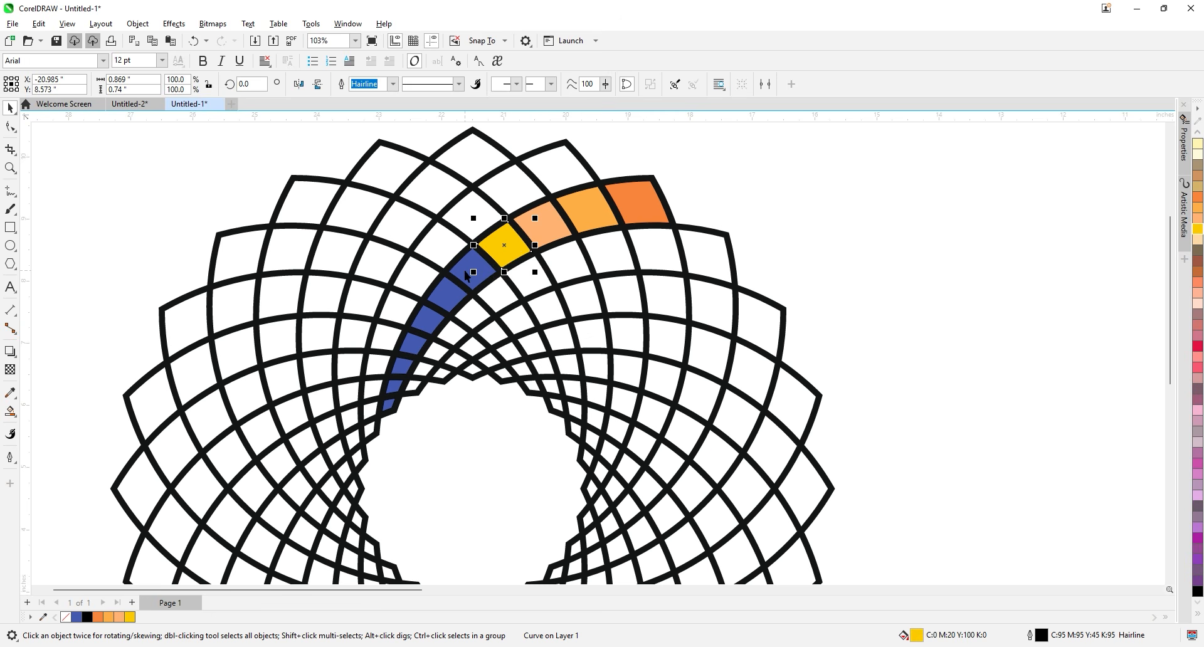
{"action": "left_click", "coordinate": [472, 272]}
{"action": "left_click", "coordinate": [1198, 239]}
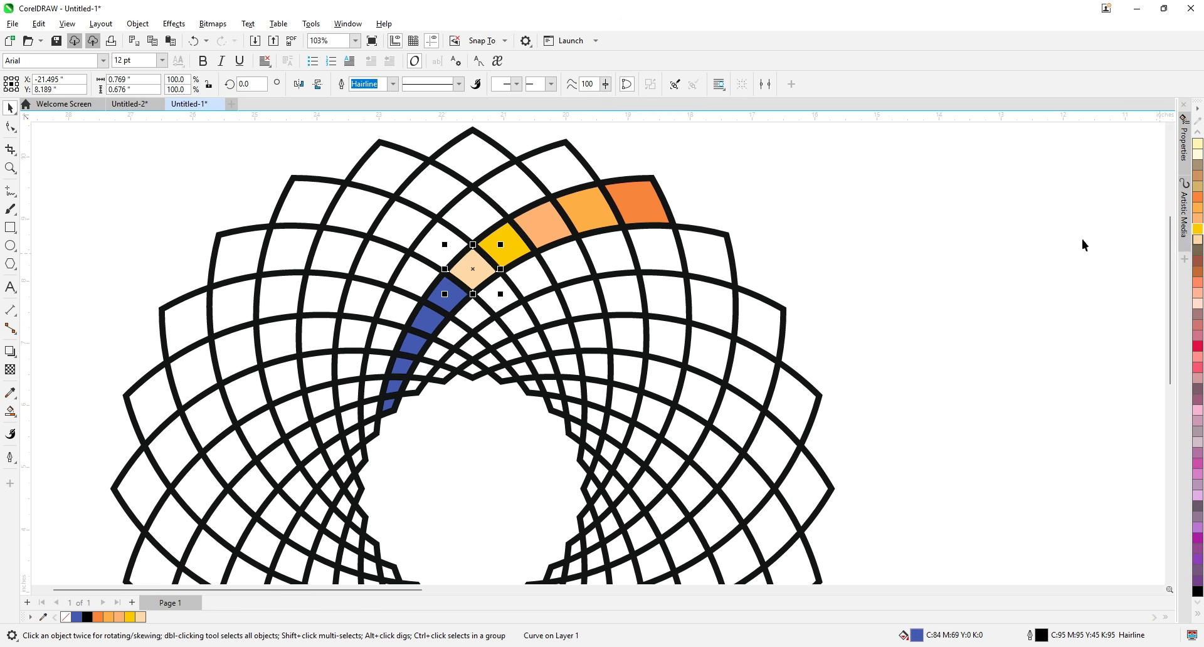
- Recolour the next three blue cells inward khaki, light yellow and pale yellow
{"action": "left_click", "coordinate": [445, 291]}
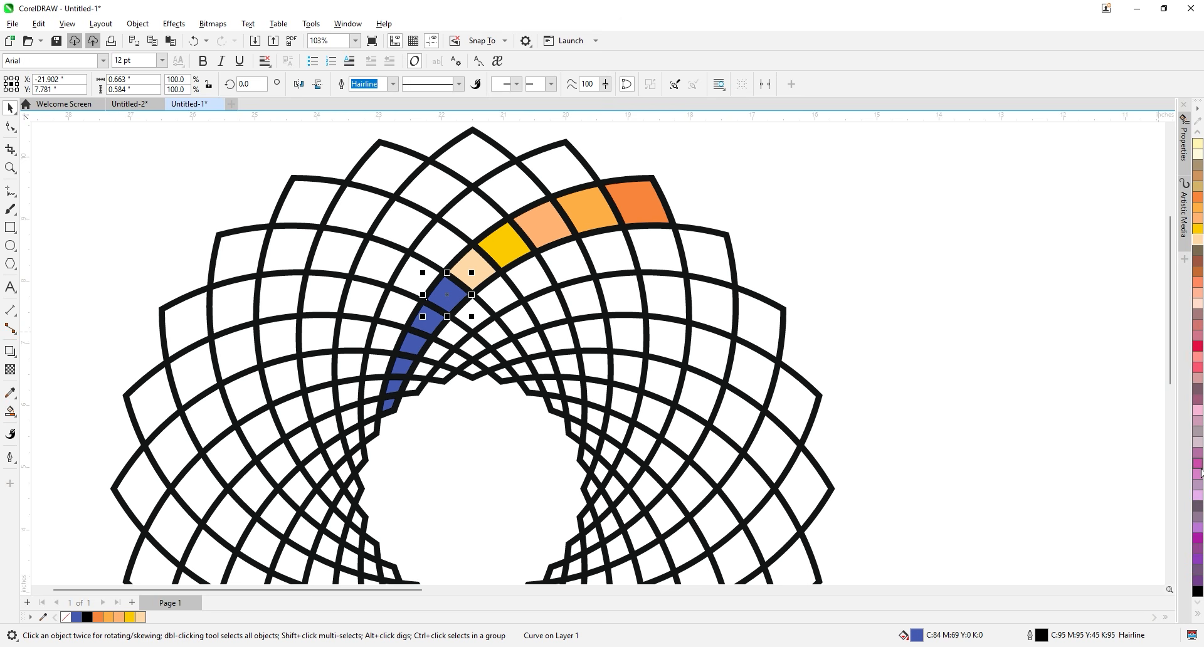
{"action": "scroll", "coordinate": [1199, 474], "scroll_direction": "up", "scroll_amount": 4}
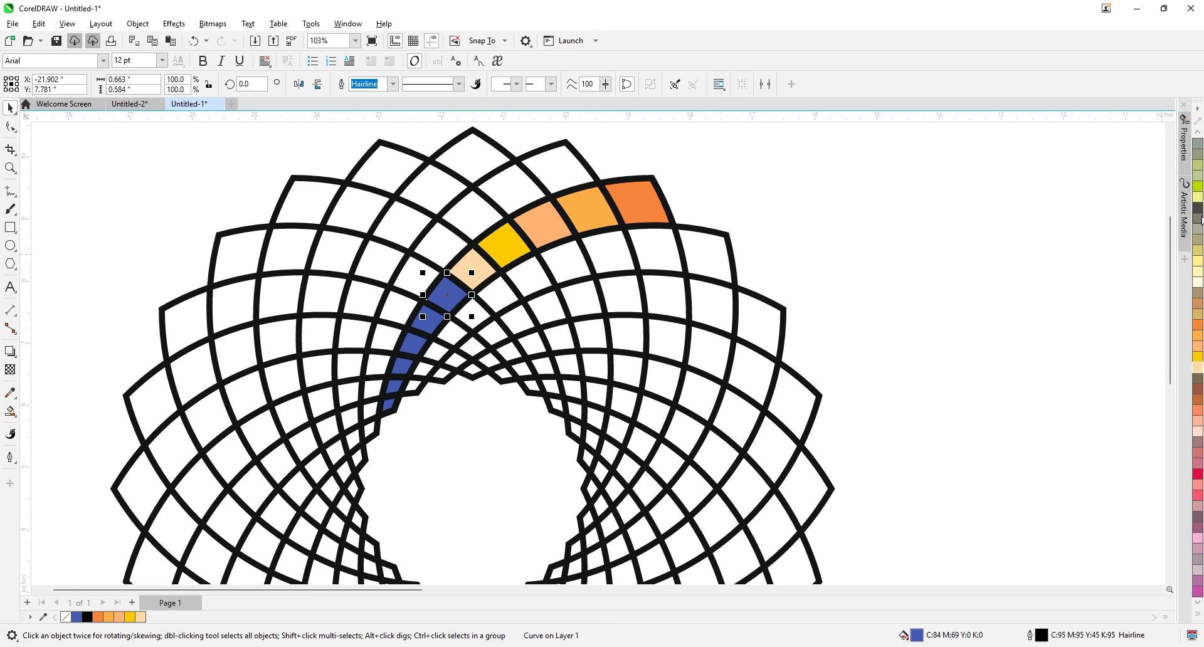
{"action": "left_click", "coordinate": [1197, 252]}
{"action": "key", "text": "Tab"}
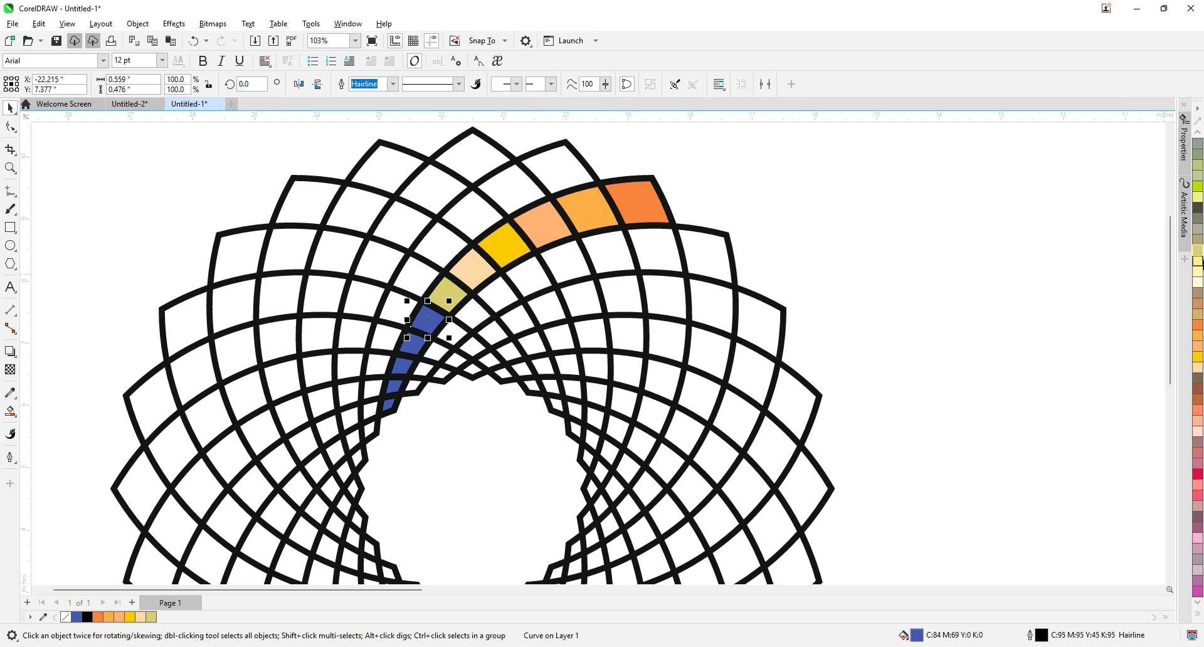
{"action": "left_click", "coordinate": [1198, 262]}
{"action": "key", "text": "Tab"}
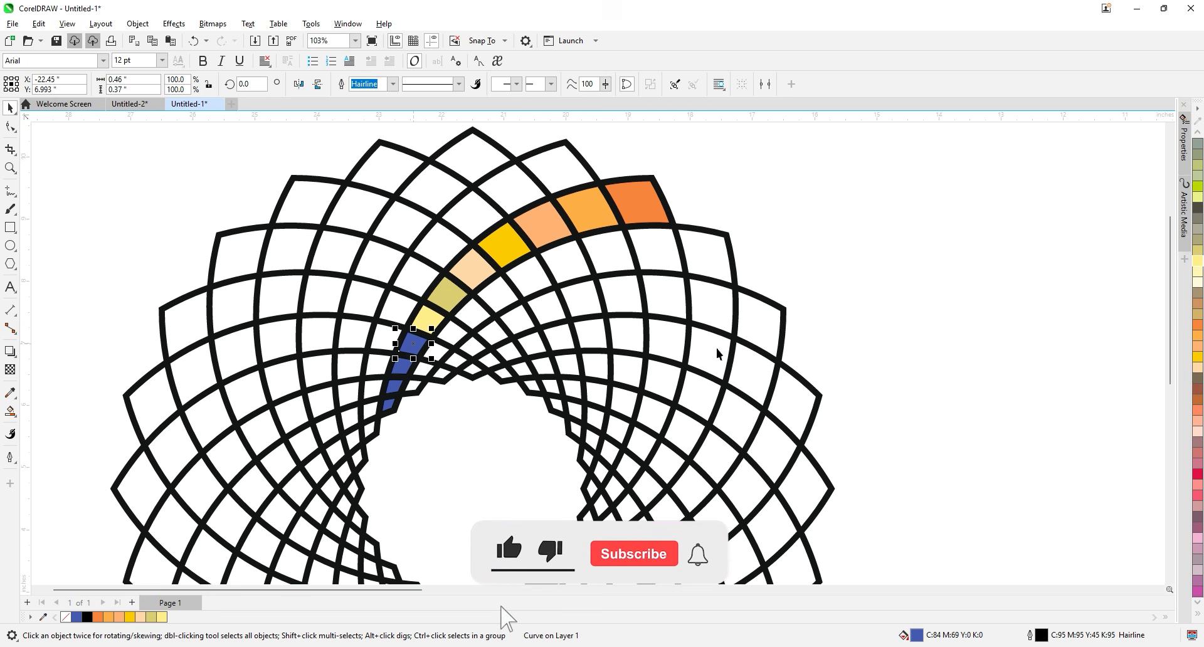
{"action": "left_click", "coordinate": [1198, 272]}
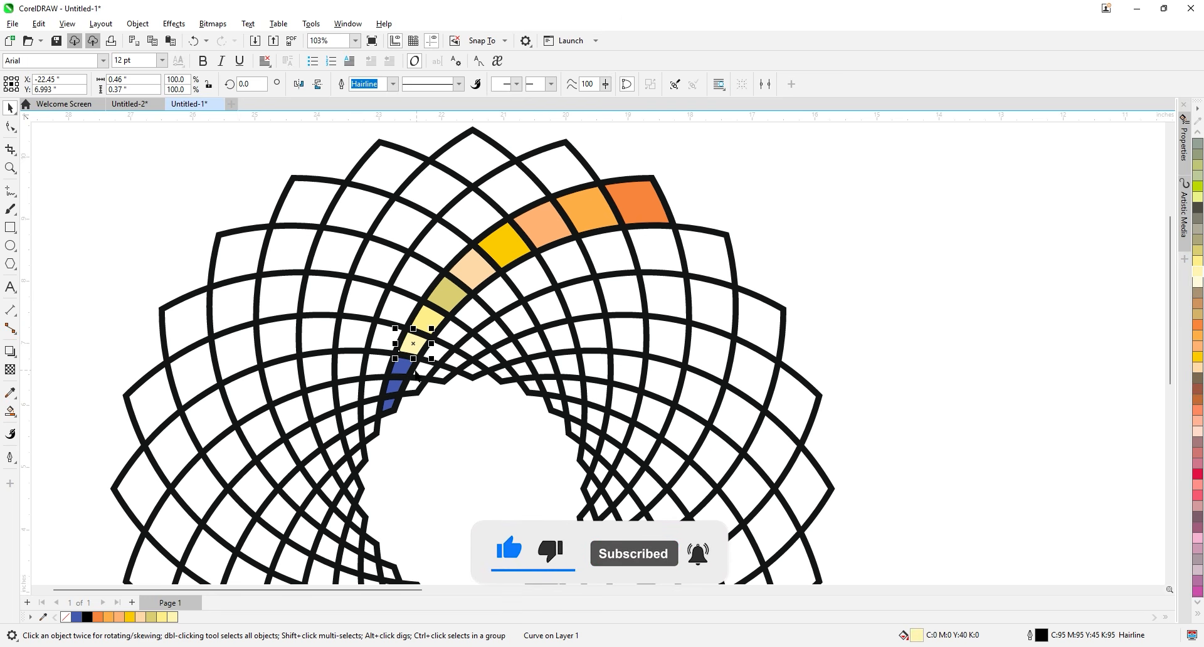
- Recolour the outermost of the band's three remaining blue cells green
{"action": "scroll", "coordinate": [1198, 331], "scroll_direction": "up", "scroll_amount": 3}
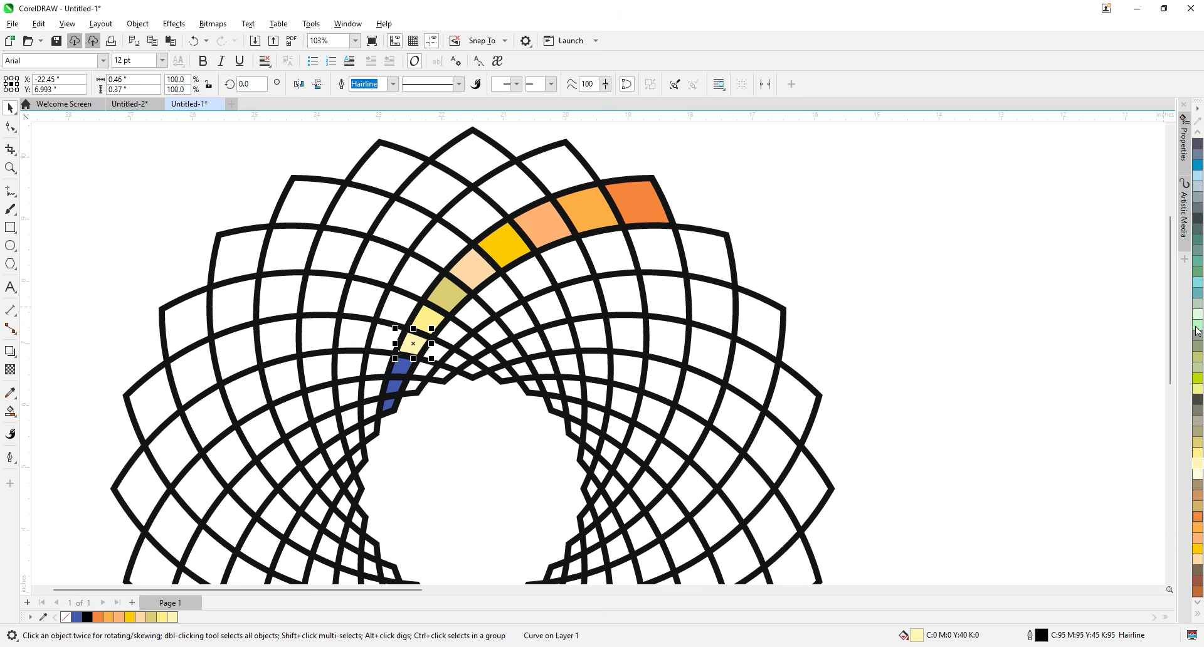
{"action": "left_click", "coordinate": [402, 365]}
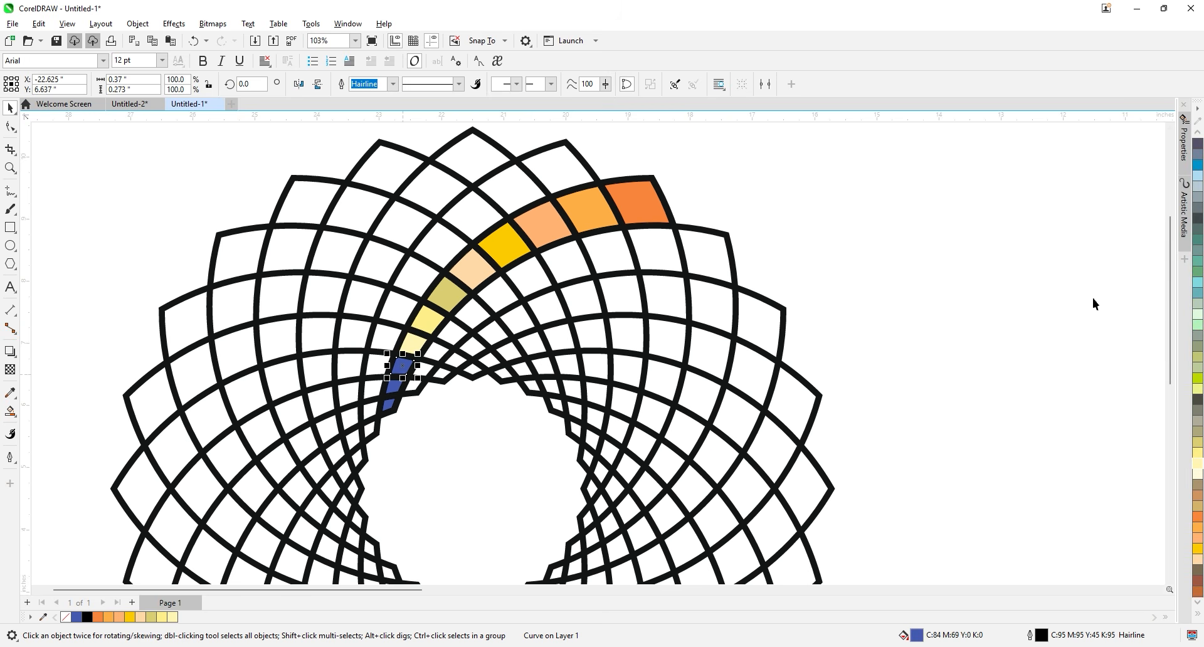
{"action": "scroll", "coordinate": [1201, 251], "scroll_direction": "up", "scroll_amount": 5}
{"action": "scroll", "coordinate": [1197, 277], "scroll_direction": "down", "scroll_amount": 5}
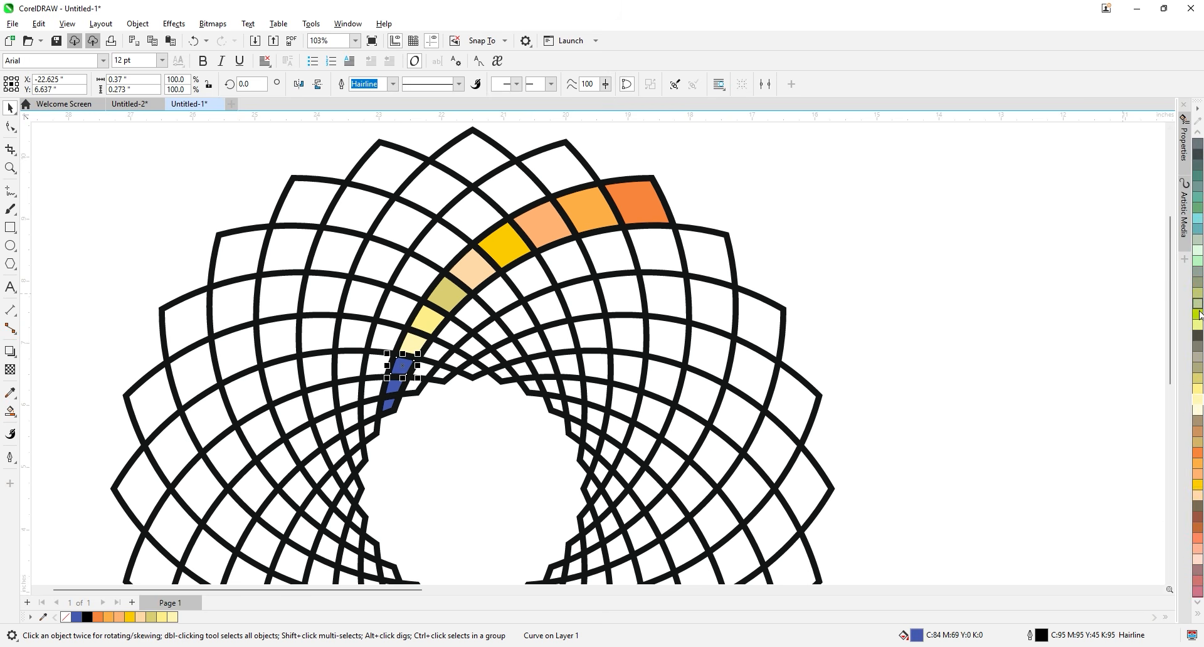
{"action": "scroll", "coordinate": [1199, 314], "scroll_direction": "up", "scroll_amount": 3}
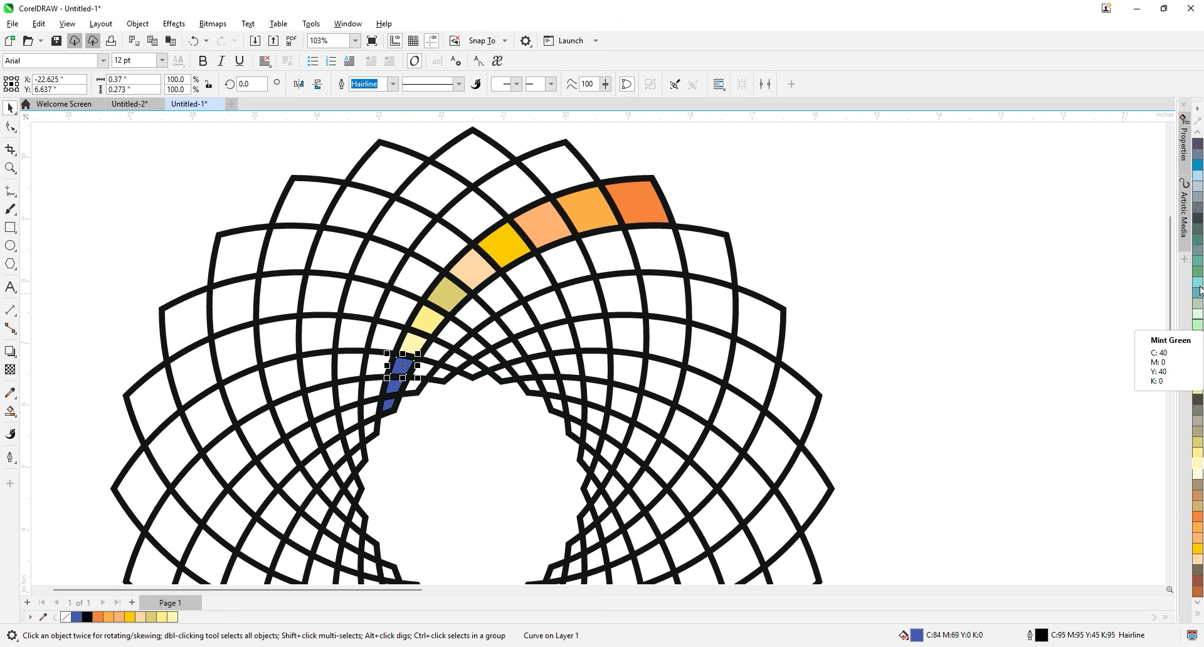
{"action": "scroll", "coordinate": [1199, 245], "scroll_direction": "up", "scroll_amount": 3}
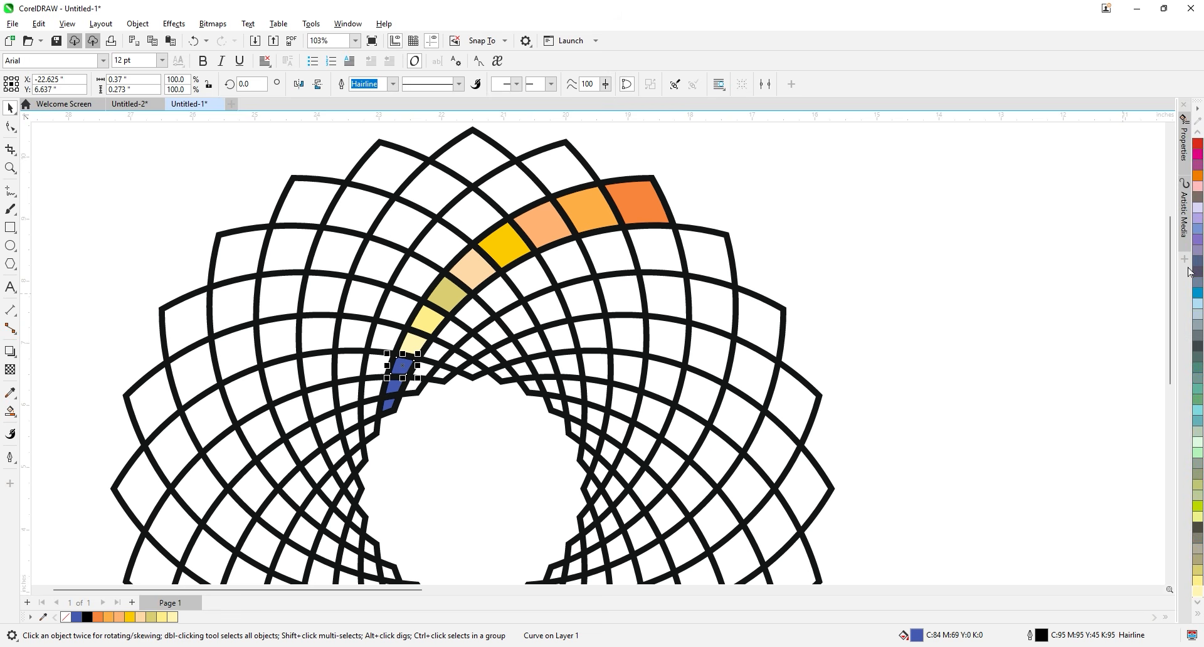
{"action": "scroll", "coordinate": [1196, 266], "scroll_direction": "up", "scroll_amount": 3}
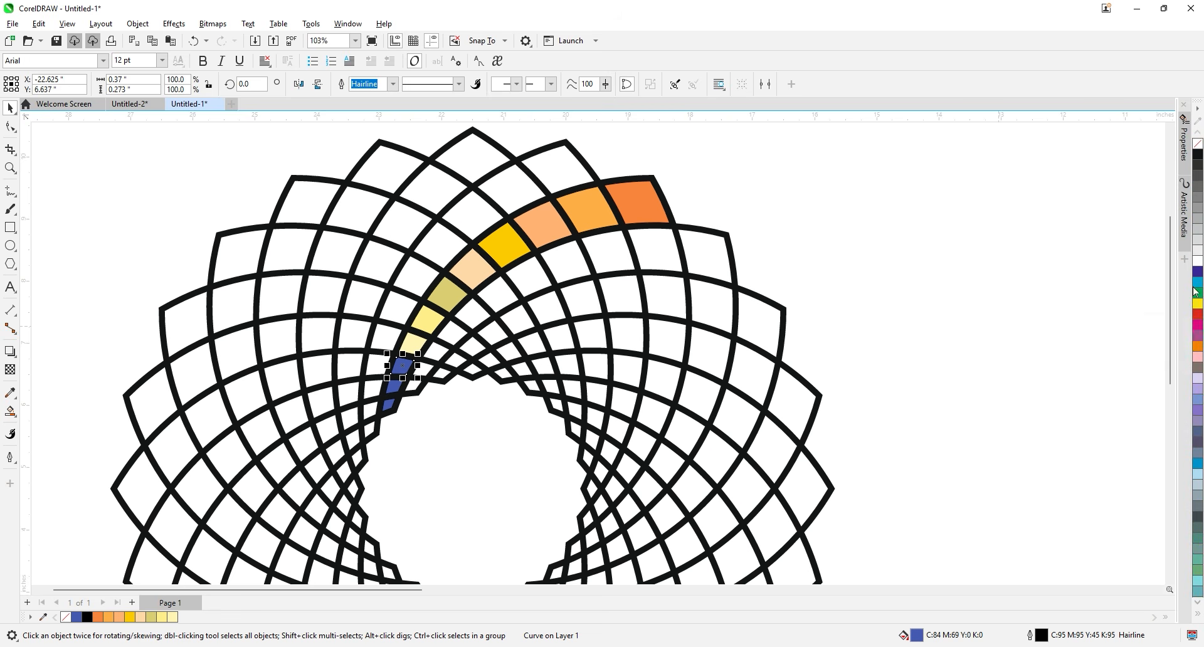
{"action": "left_click_drag", "start_coordinate": [1199, 297], "coordinate": [406, 378]}
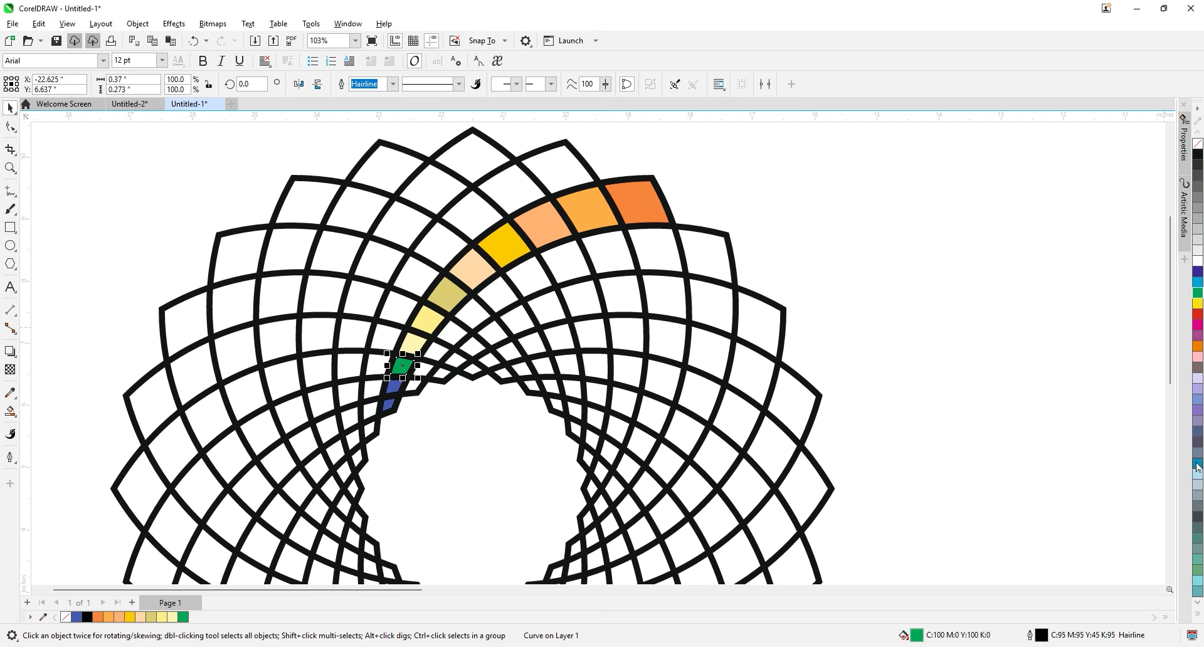
{"action": "scroll", "coordinate": [1197, 467], "scroll_direction": "down", "scroll_amount": 3}
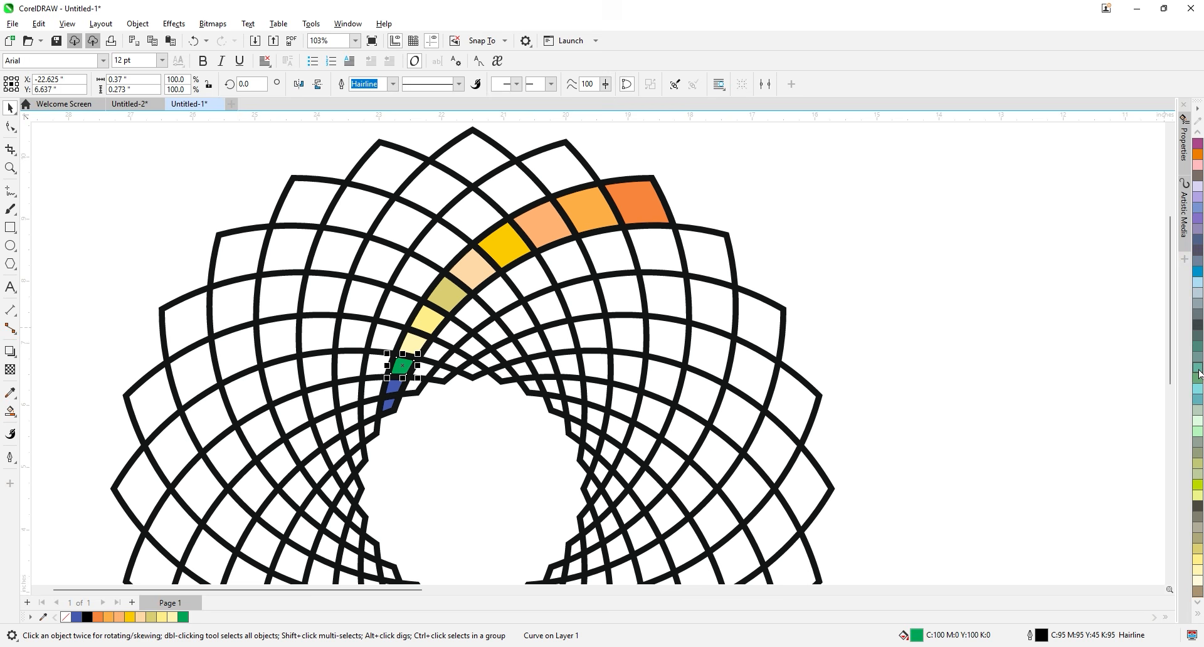
{"action": "left_click_drag", "start_coordinate": [1200, 351], "coordinate": [393, 387]}
{"action": "key", "text": "ctrl+z"}
- Recolour the band's innermost cell cyan and the blue cell beside it red
{"action": "scroll", "coordinate": [1197, 370], "scroll_direction": "up", "scroll_amount": 5}
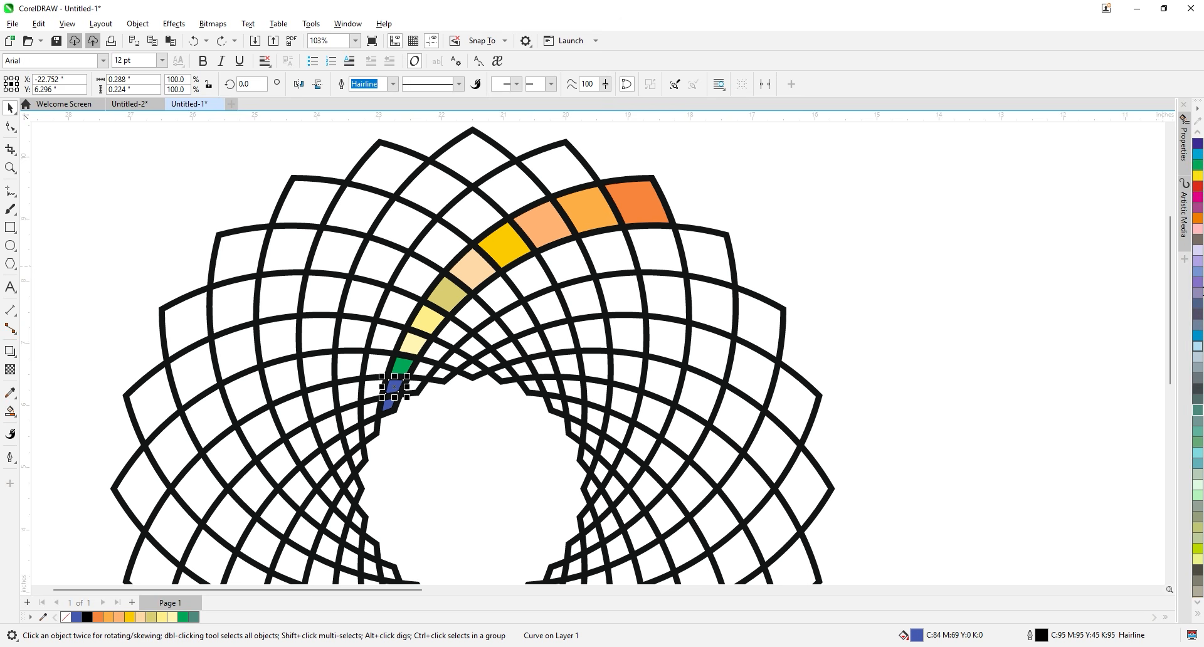
{"action": "left_click_drag", "start_coordinate": [1200, 285], "coordinate": [389, 406]}
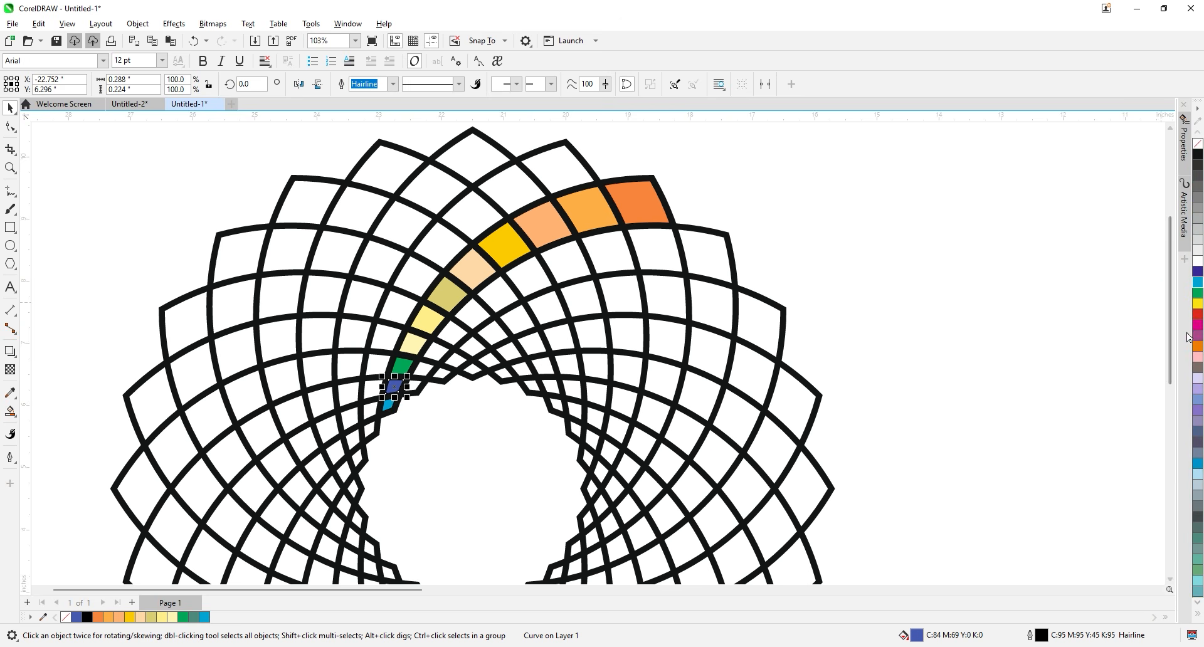
{"action": "left_click_drag", "start_coordinate": [1199, 322], "coordinate": [395, 387]}
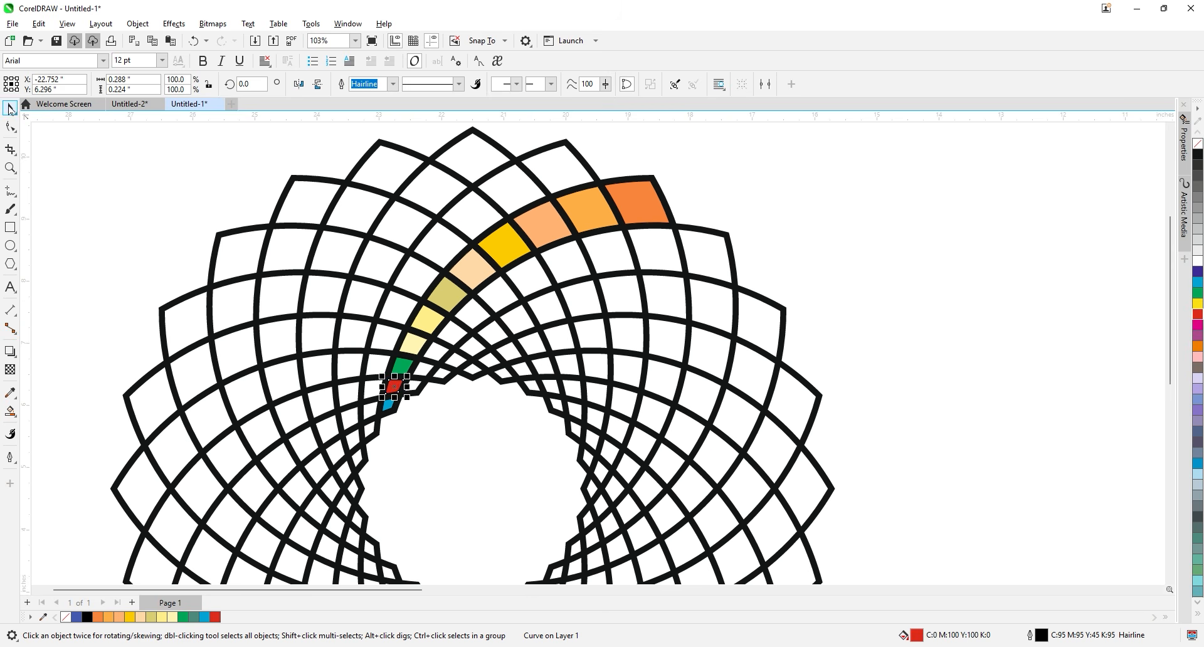
{"action": "left_click", "coordinate": [73, 201]}
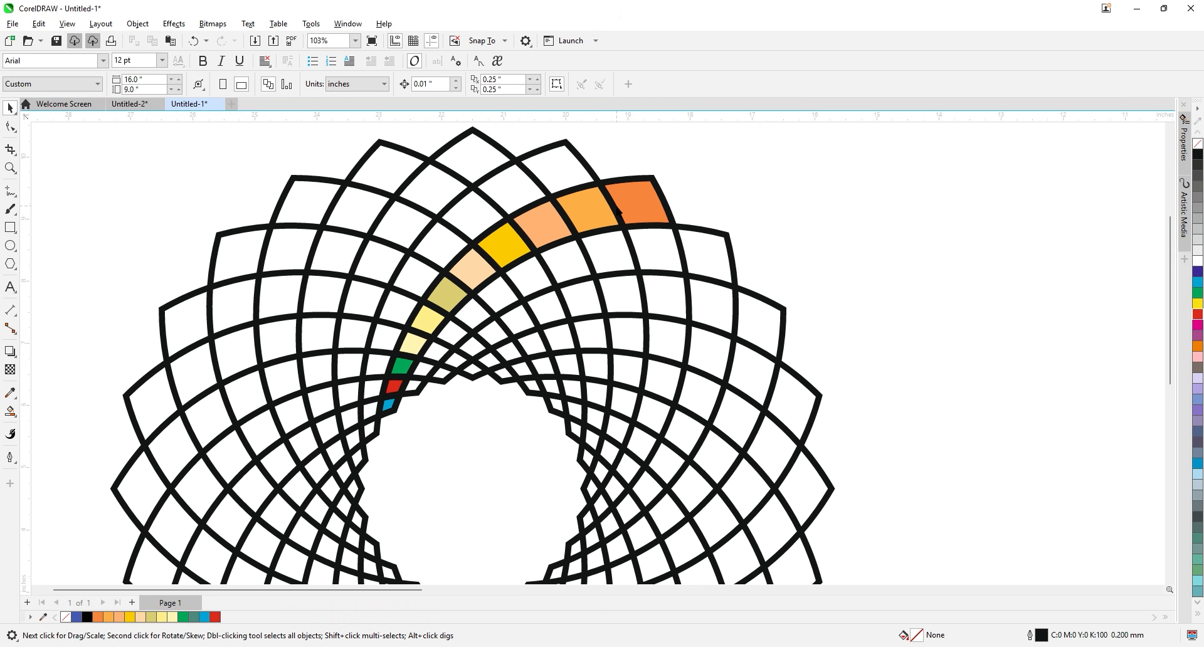
- Select all eleven coloured cells of the band and group them
{"action": "scroll", "coordinate": [664, 168], "scroll_direction": "down", "scroll_amount": 3}
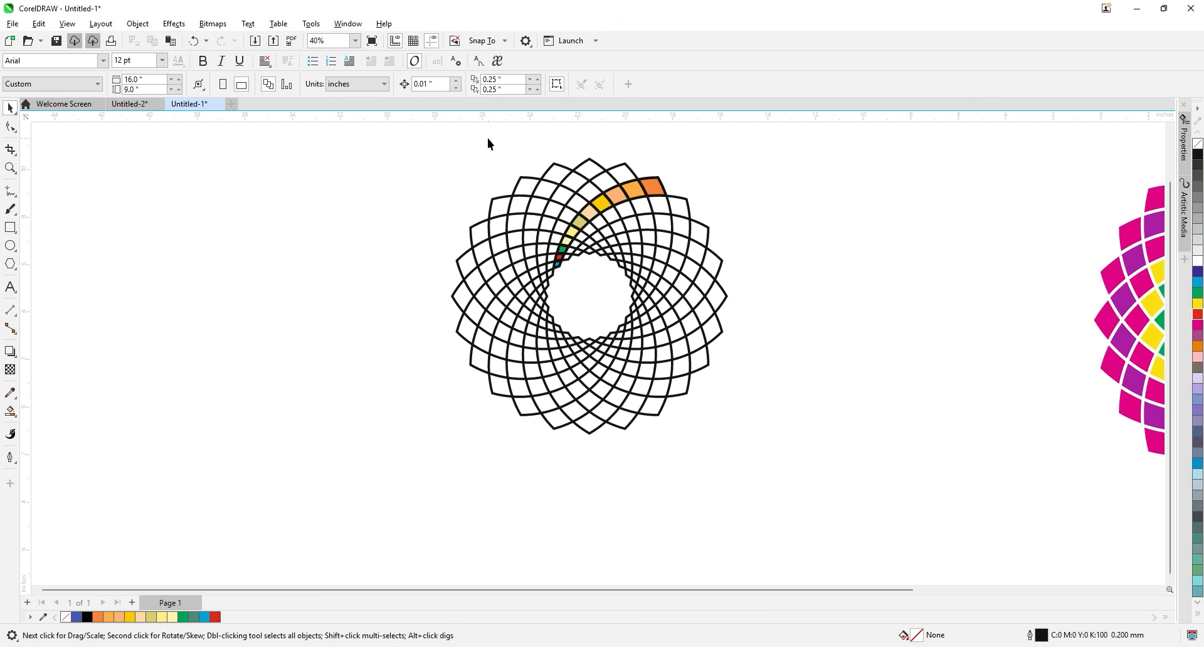
{"action": "left_click_drag", "start_coordinate": [498, 142], "coordinate": [697, 284]}
{"action": "scroll", "coordinate": [644, 173], "scroll_direction": "up", "scroll_amount": 2}
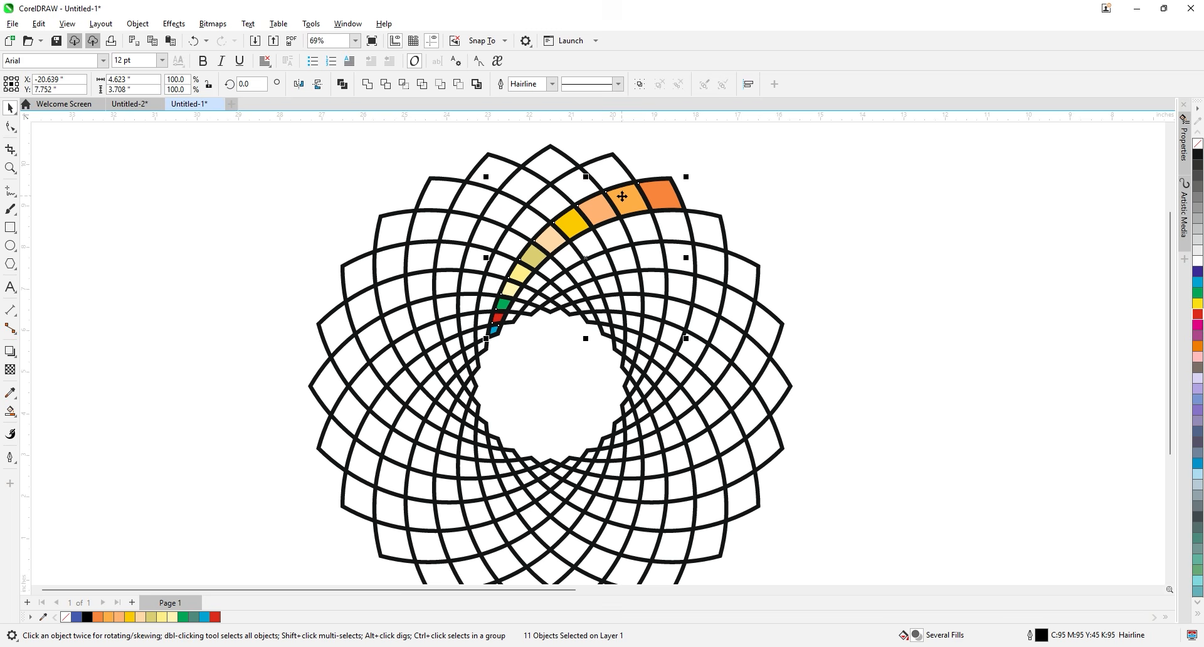
{"action": "right_click", "coordinate": [623, 198]}
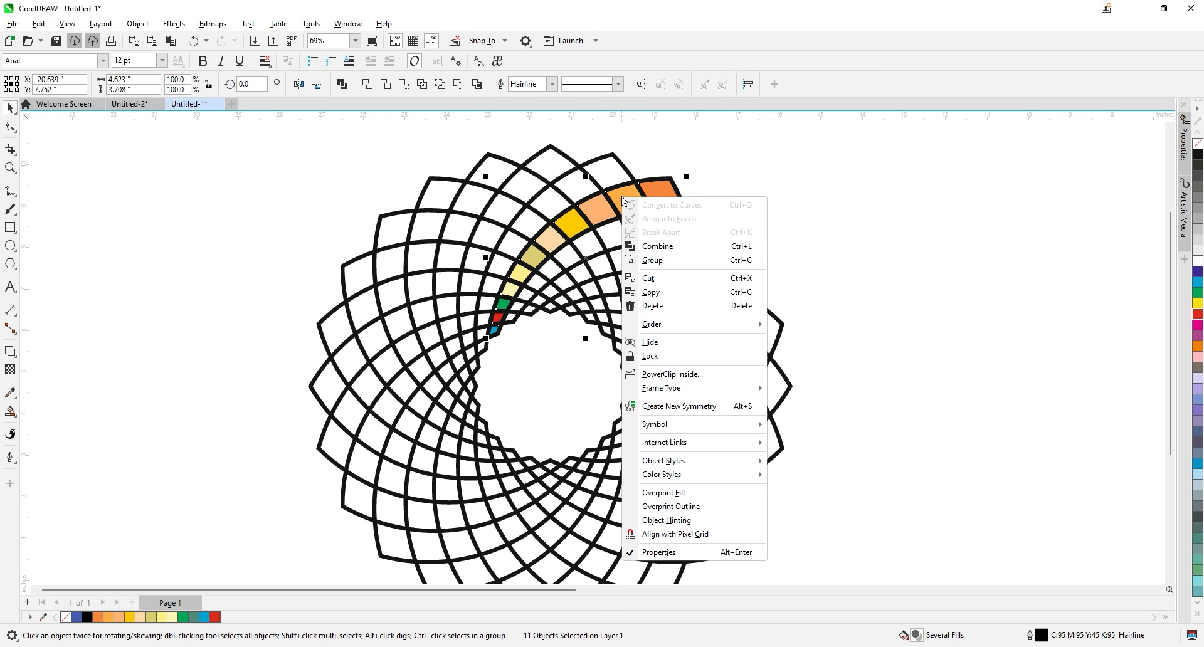
{"action": "left_click", "coordinate": [652, 260]}
- Move the group's rotation centre to the middle of the flower and delete the black line mesh
{"action": "left_click", "coordinate": [566, 246]}
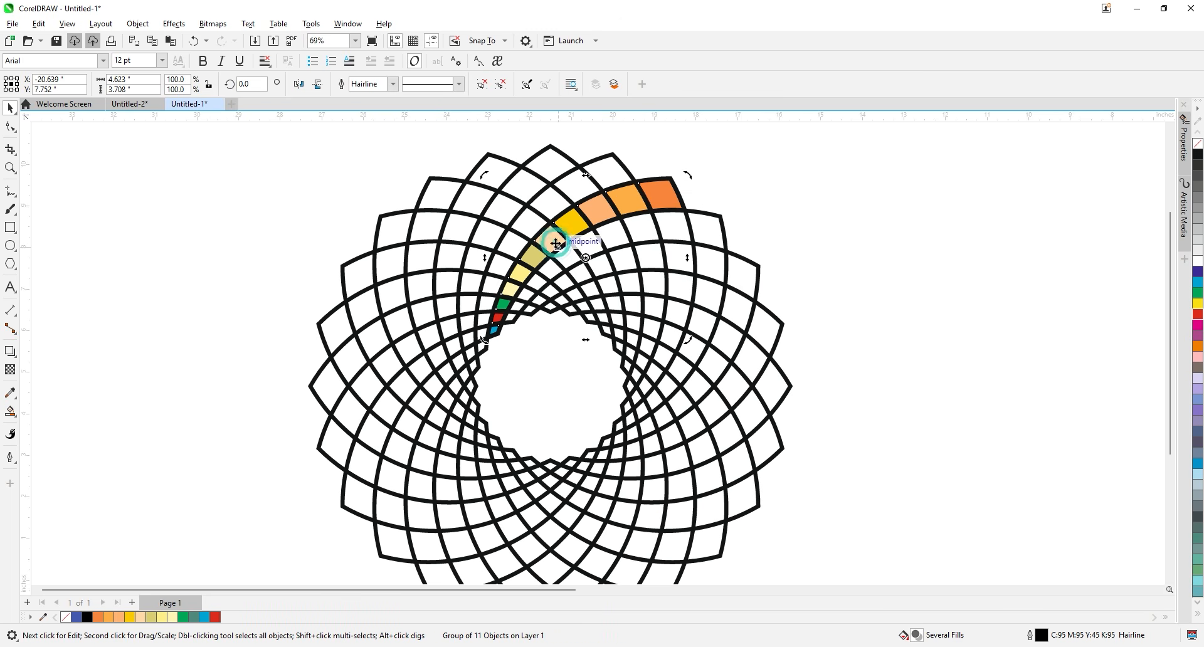
{"action": "left_click_drag", "start_coordinate": [585, 257], "coordinate": [565, 331]}
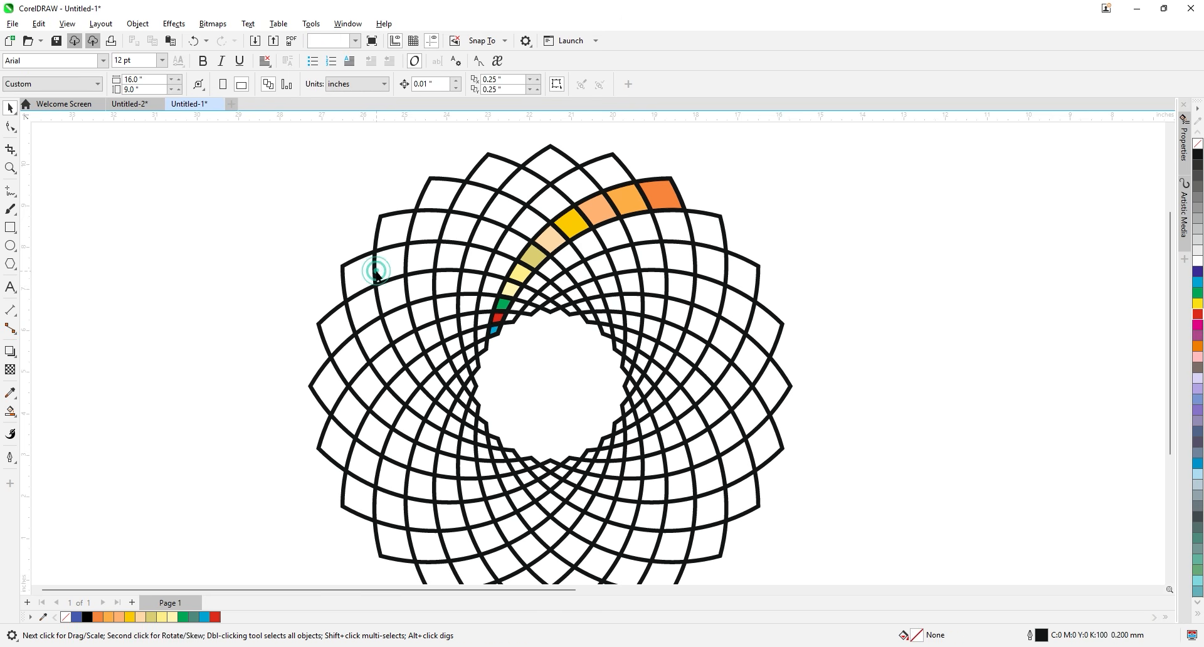
{"action": "left_click_drag", "start_coordinate": [376, 268], "coordinate": [231, 233]}
{"action": "key", "text": "Delete"}
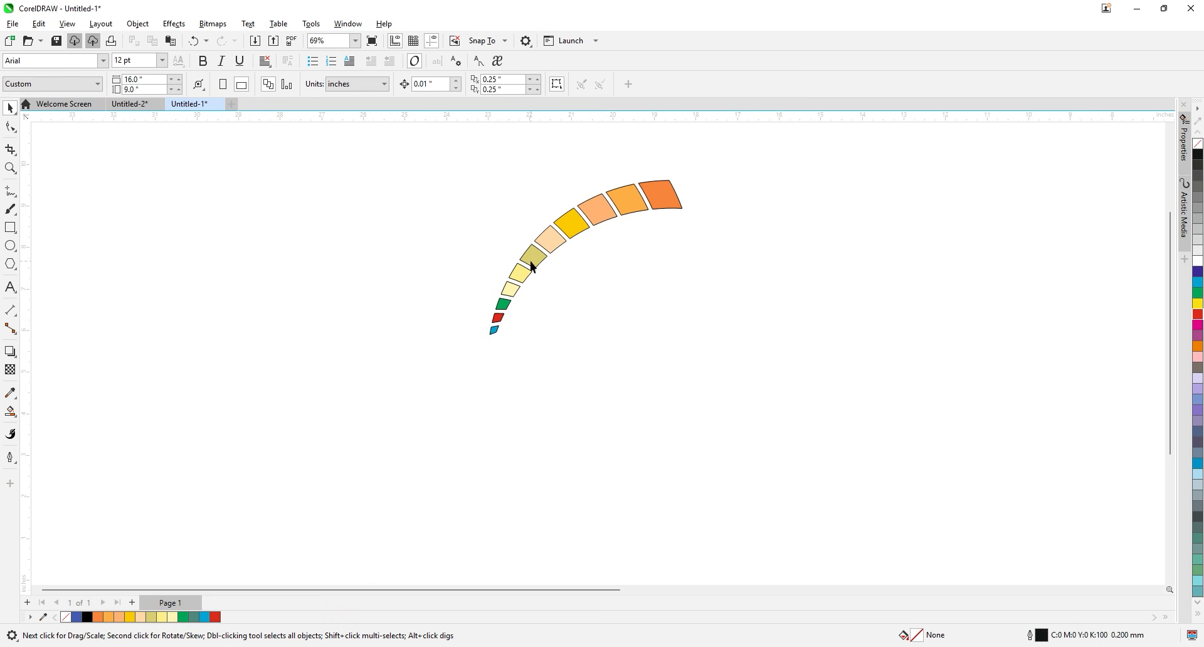
- Remove the outline from the grouped band of coloured cells
{"action": "left_click", "coordinate": [534, 268]}
{"action": "left_click", "coordinate": [17, 460]}
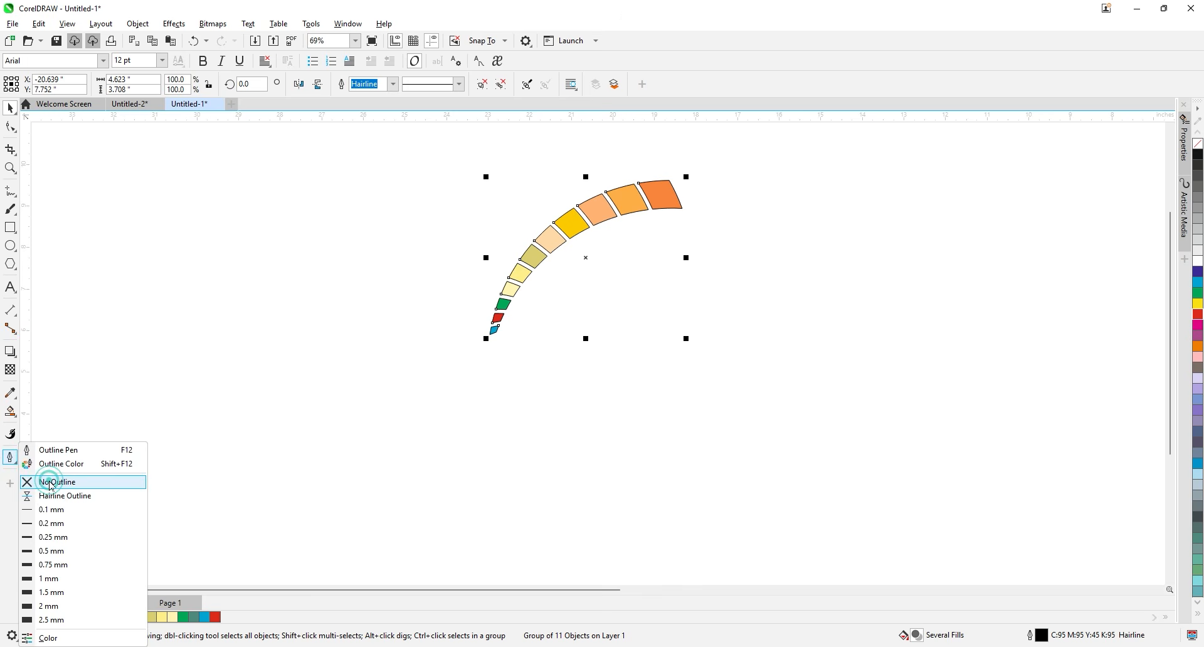
{"action": "left_click", "coordinate": [50, 481]}
- Make a copy of the band rotated clockwise about the flower's centre and repeat the rotated copy until the circle is complete
{"action": "left_click", "coordinate": [551, 247]}
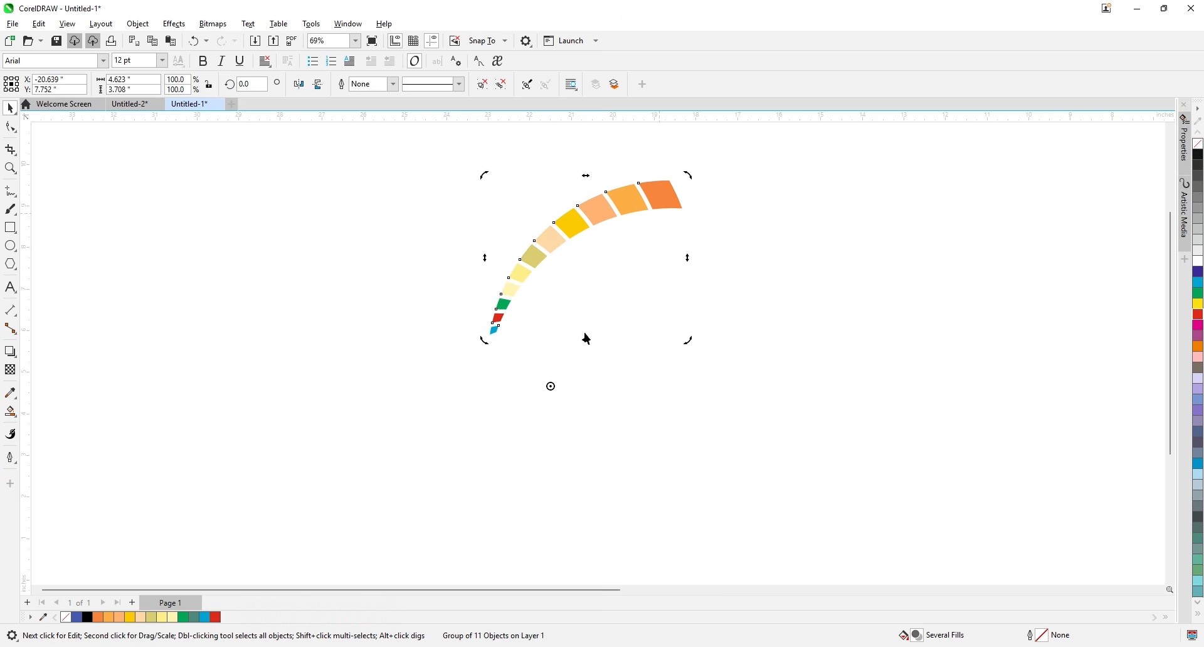
{"action": "left_click_drag", "start_coordinate": [689, 176], "coordinate": [717, 223]}
{"action": "key", "text": "ctrl+r"}
{"action": "key", "text": "ctrl+r"}
{"action": "key", "text": "ctrl+r"}
{"action": "key", "text": "ctrl+r"}
{"action": "key", "text": "ctrl+r"}
{"action": "key", "text": "ctrl+r"}
{"action": "key", "text": "ctrl+r"}
{"action": "key", "text": "ctrl+r"}
{"action": "key", "text": "ctrl+r"}
{"action": "key", "text": "ctrl+r"}
{"action": "key", "text": "ctrl+r"}
{"action": "key", "text": "ctrl+r"}
{"action": "key", "text": "ctrl+r"}
{"action": "key", "text": "ctrl+r"}
{"action": "key", "text": "ctrl+r"}
{"action": "key", "text": "ctrl+r"}
{"action": "key", "text": "ctrl+r"}
{"action": "key", "text": "ctrl+r"}
{"action": "key", "text": "ctrl+r"}
{"action": "key", "text": "ctrl+r"}
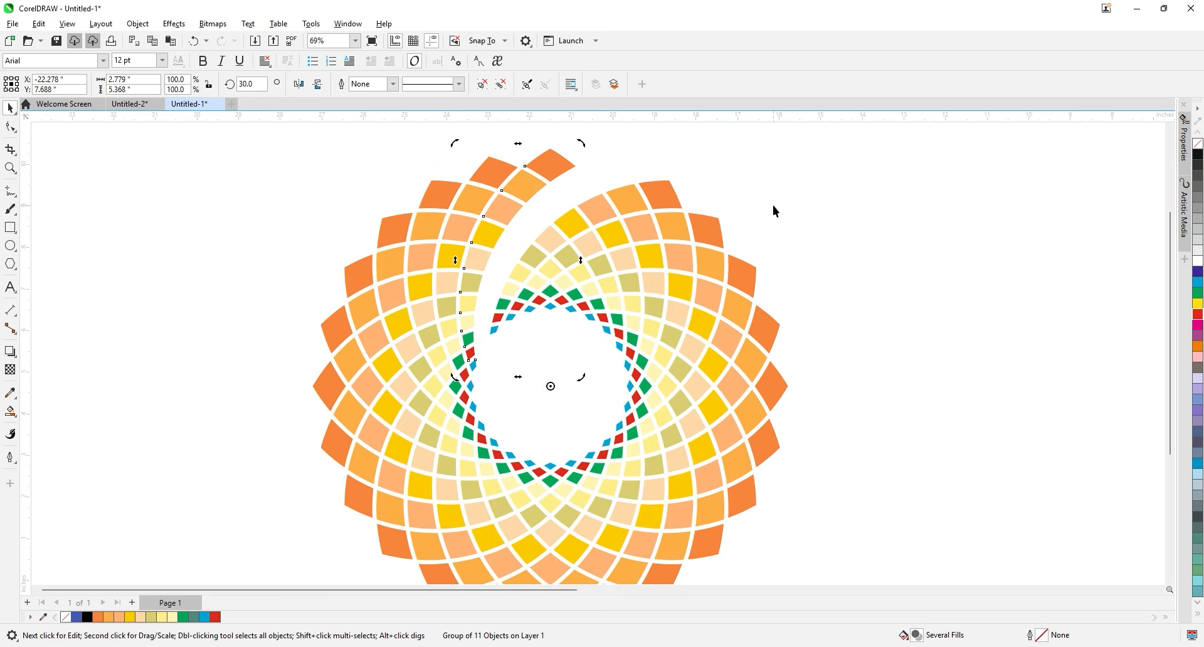
{"action": "key", "text": "ctrl+r"}
{"action": "left_click", "coordinate": [255, 204]}
{"action": "key", "text": "F4"}
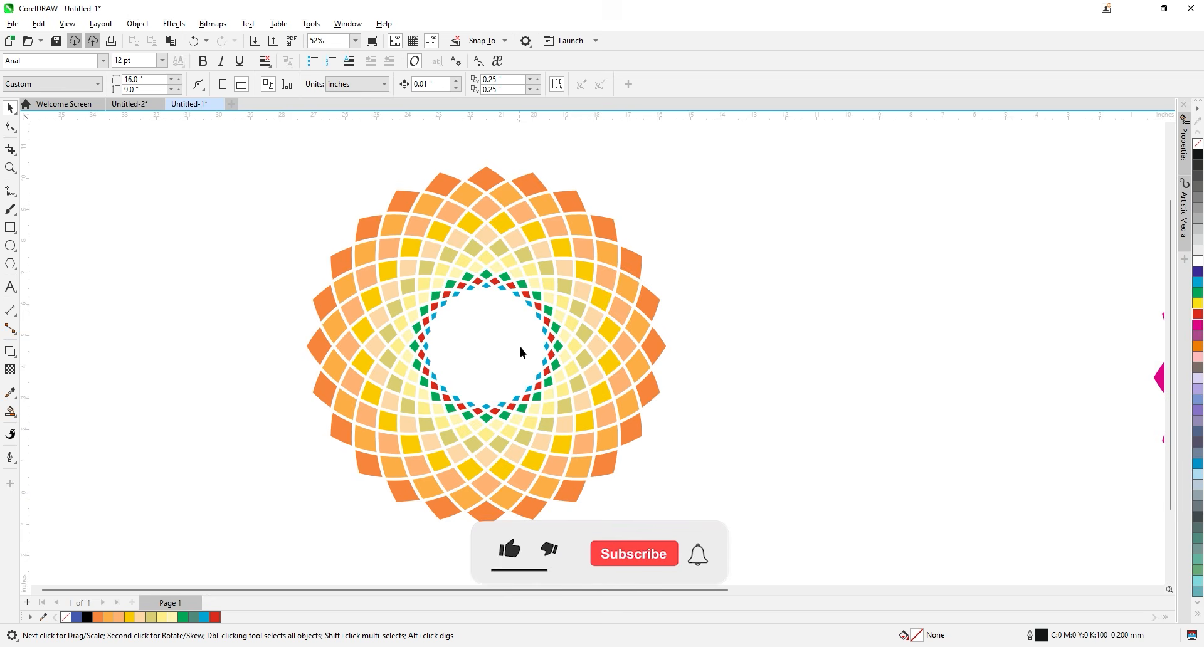
- Select and enlarge the whole orange flower, and move the magenta flower closer beside it
{"action": "scroll", "coordinate": [514, 332], "scroll_direction": "down", "scroll_amount": 1}
{"action": "scroll", "coordinate": [401, 298], "scroll_direction": "down", "scroll_amount": 1}
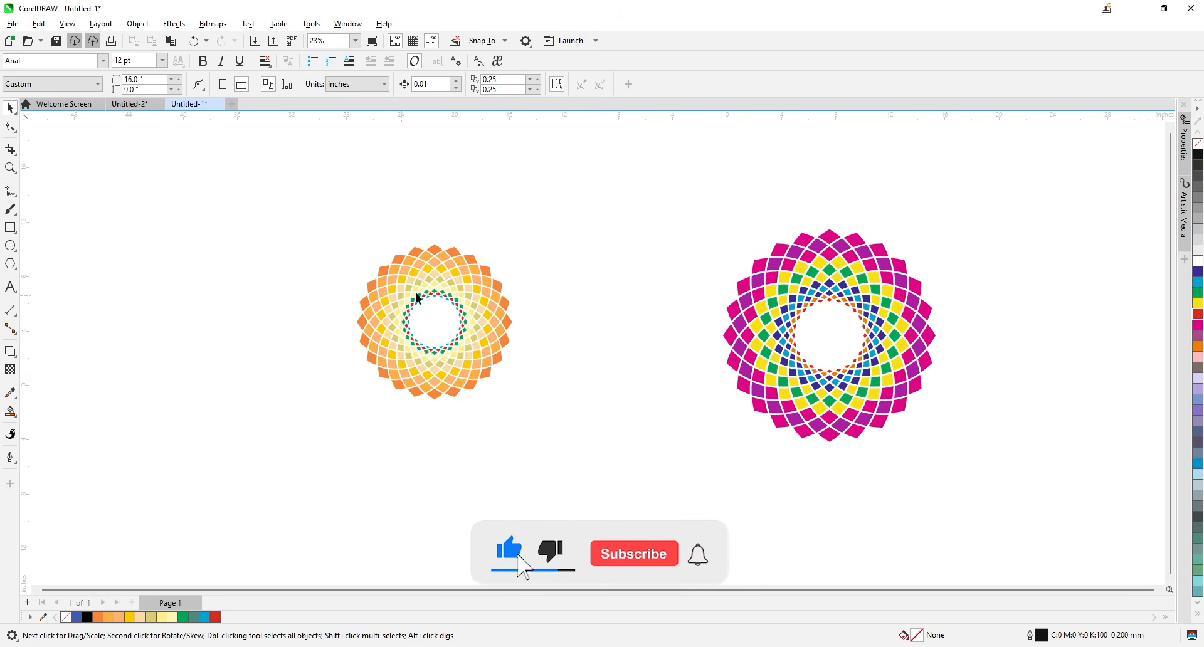
{"action": "left_click_drag", "start_coordinate": [264, 202], "coordinate": [621, 512]}
{"action": "left_click_drag", "start_coordinate": [812, 379], "coordinate": [715, 378]}
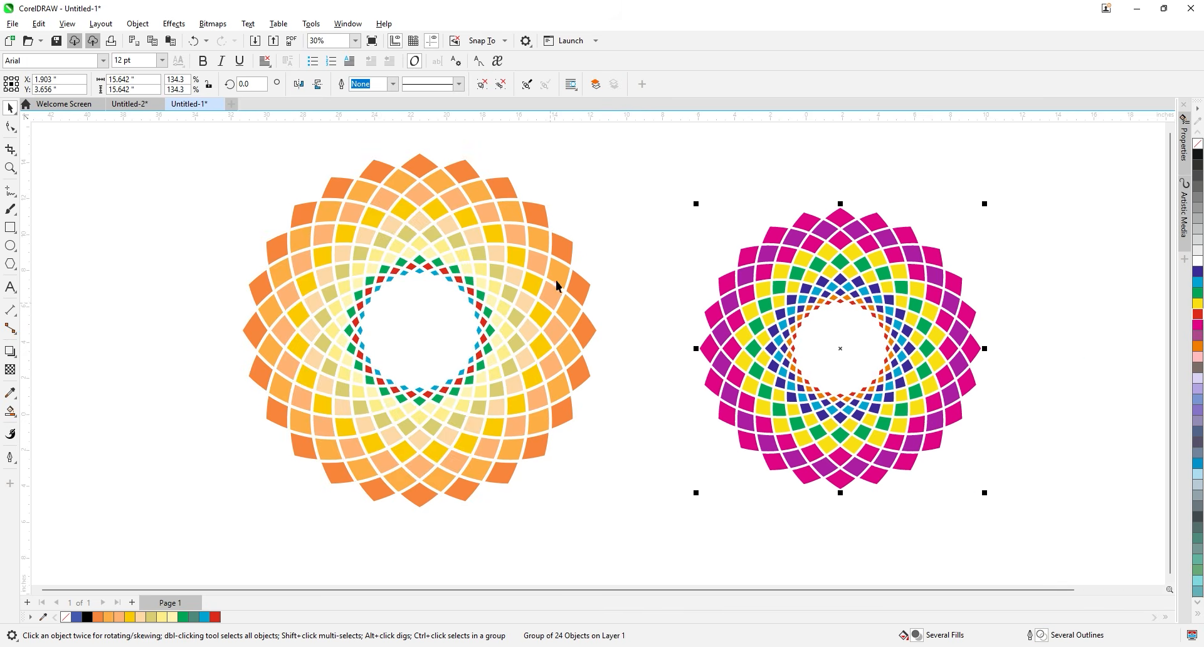
{"action": "scroll", "coordinate": [567, 271], "scroll_direction": "up", "scroll_amount": 1}
{"action": "left_click", "coordinate": [958, 141]}
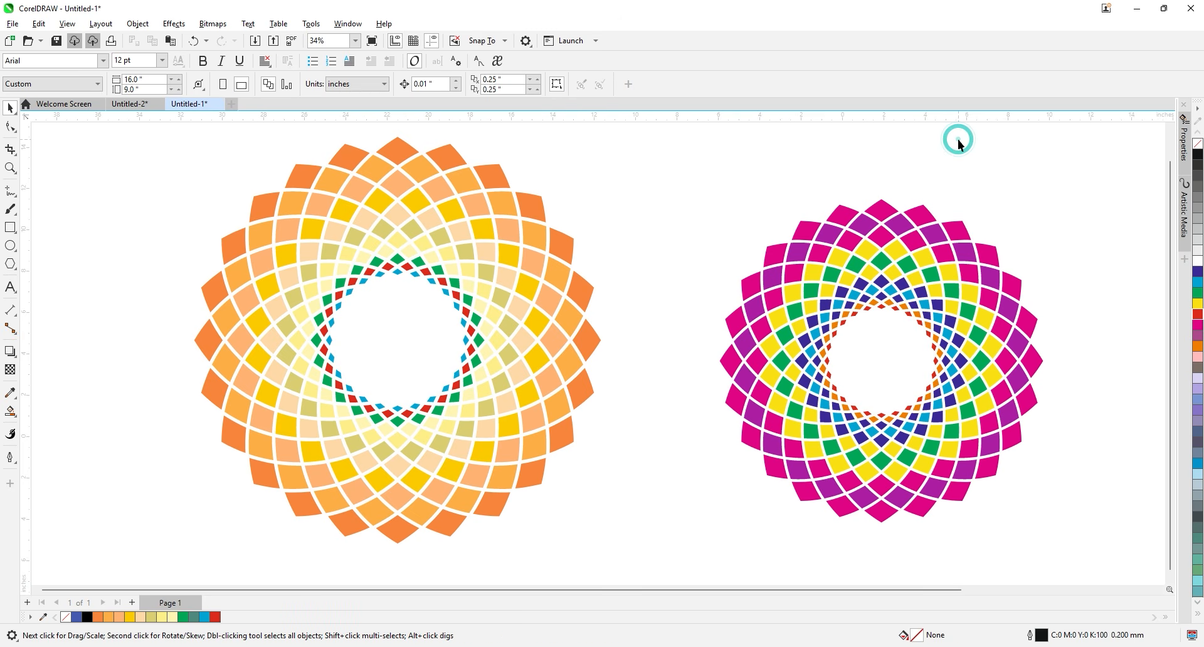